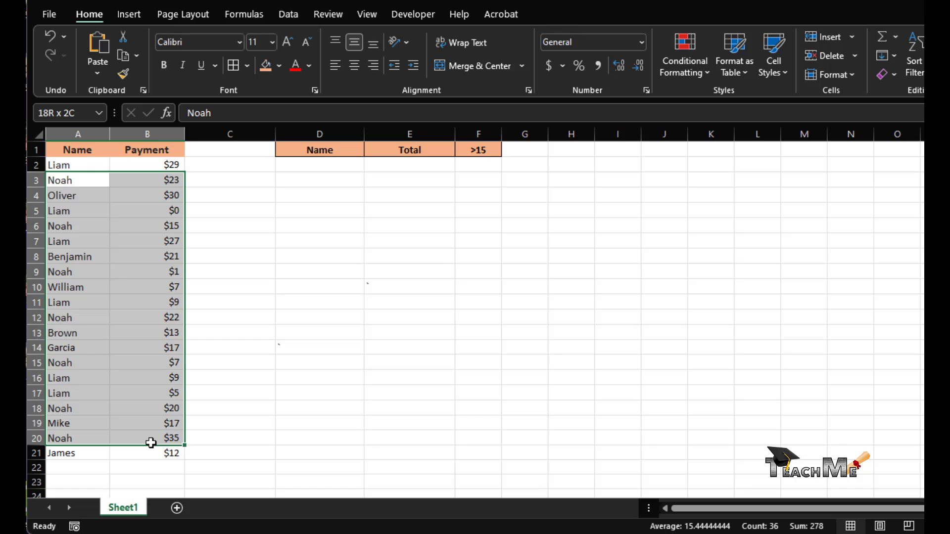
Step: Enter in cell D2, under the Name header, the same name as in cell A3
drag(151, 443, 171, 438)
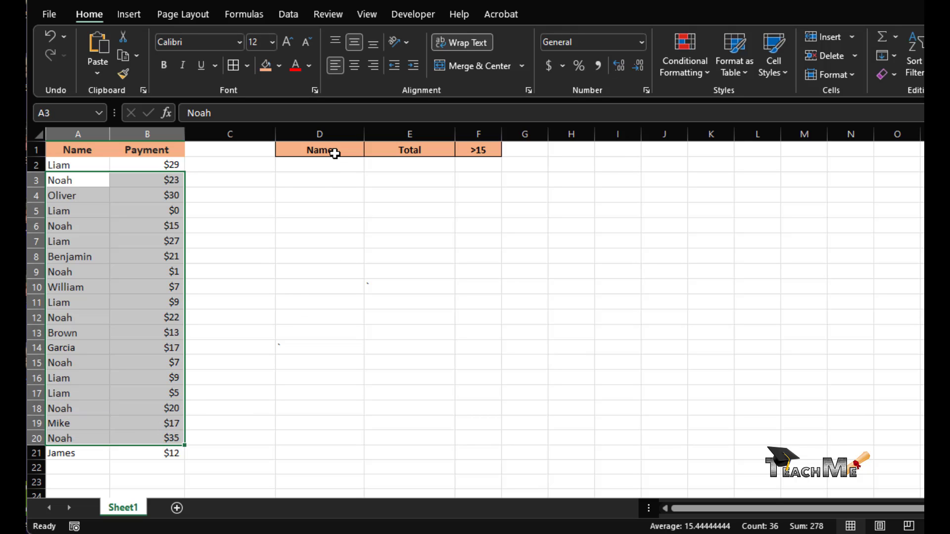
click(337, 164)
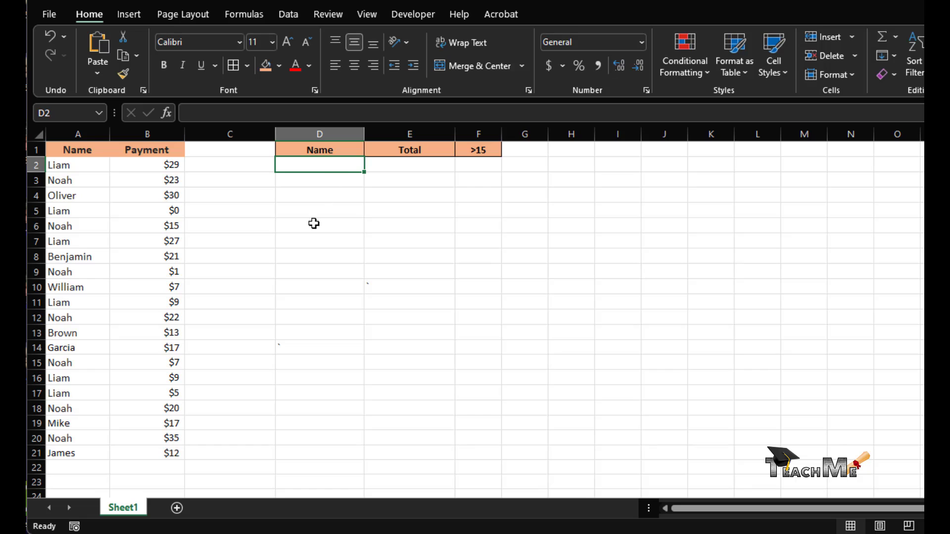
text(Noah)
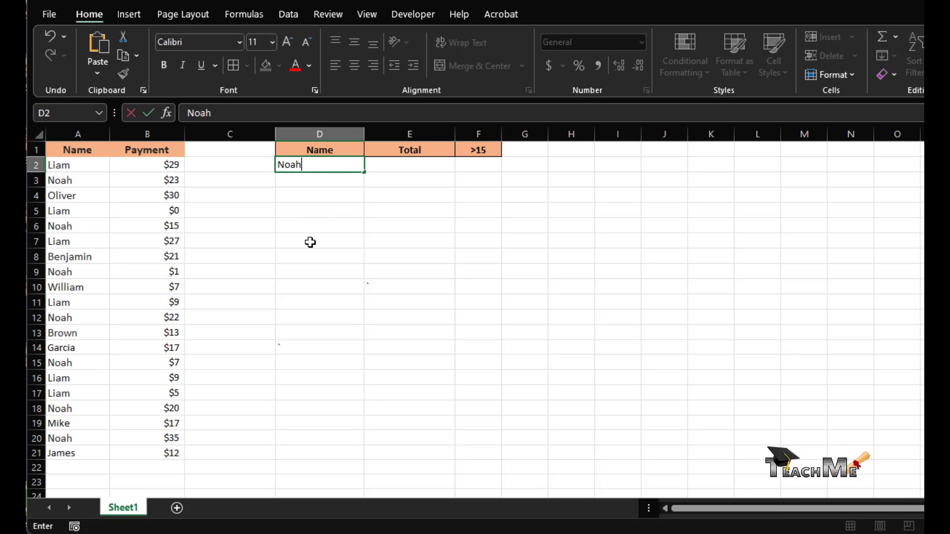
key(Return)
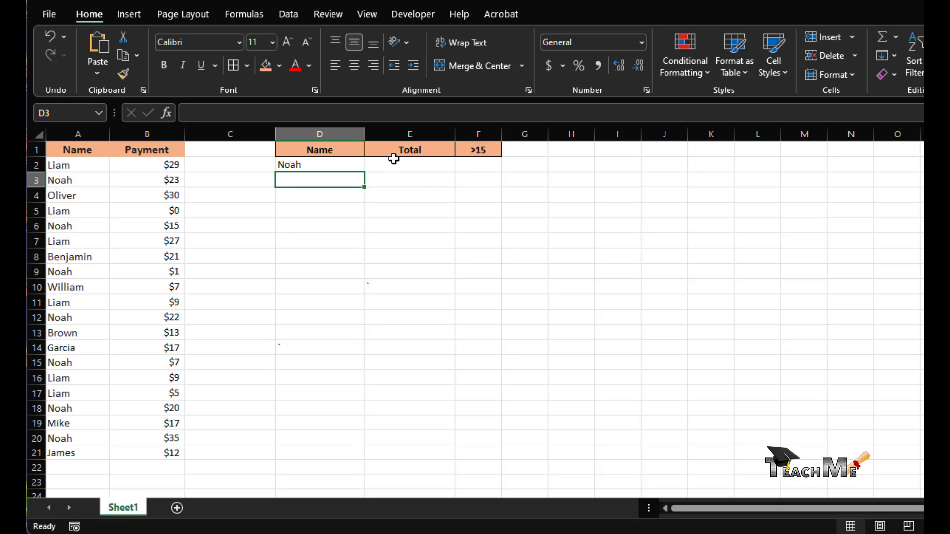
click(399, 167)
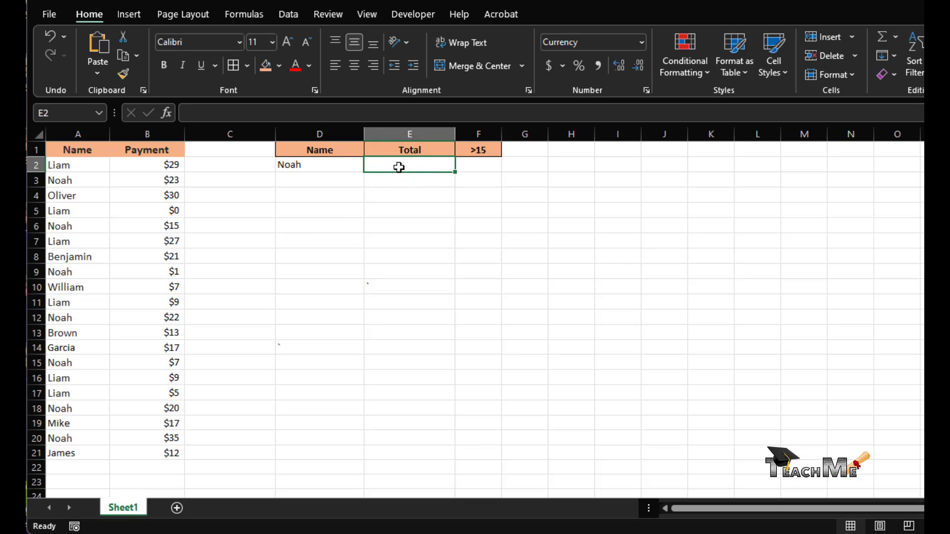
text(=sum)
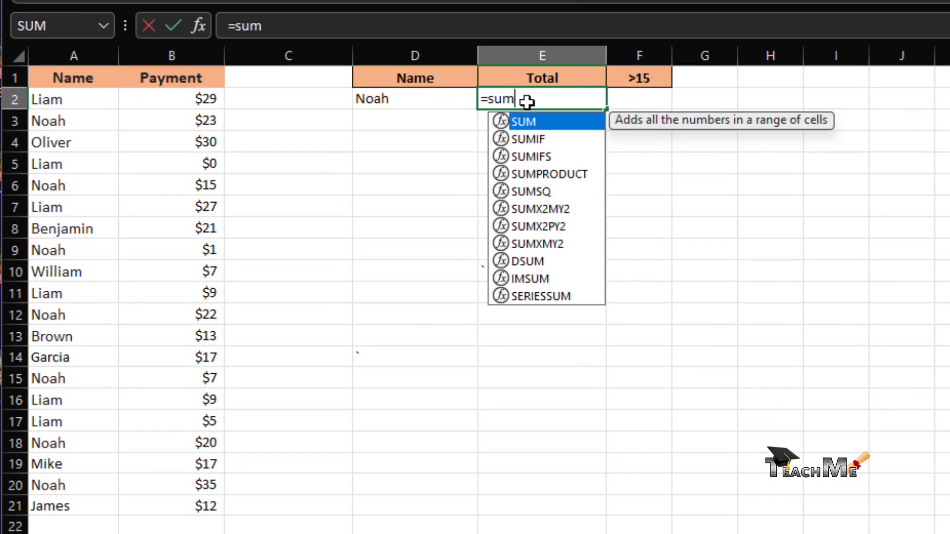
key(Down)
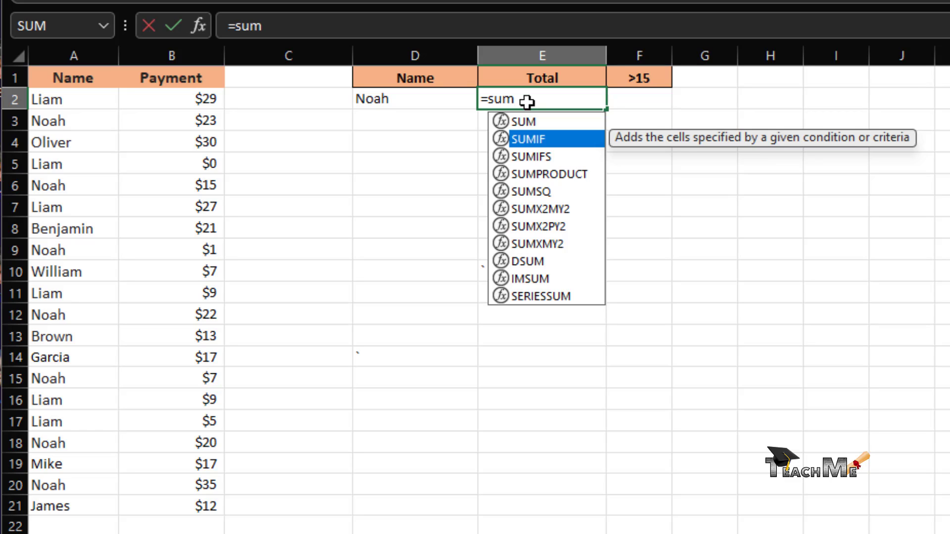
key(Tab)
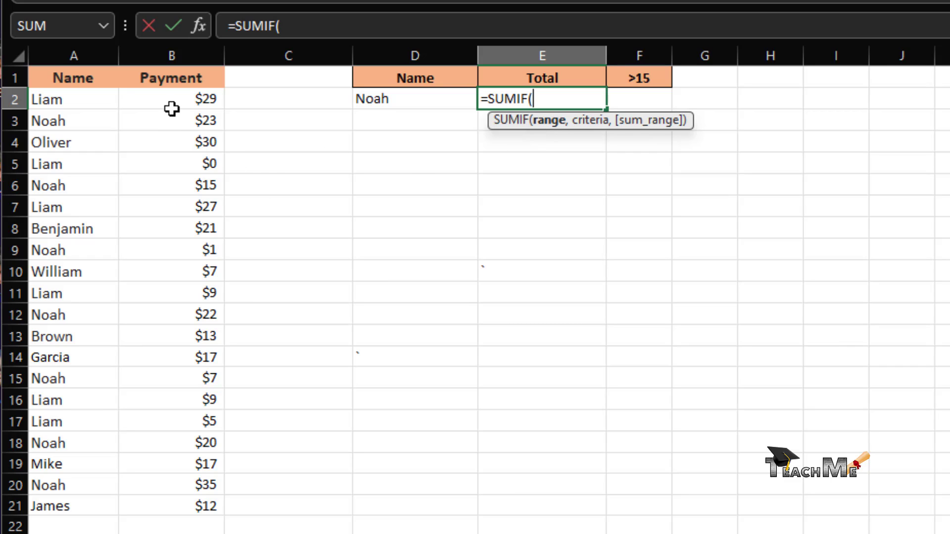
click(187, 102)
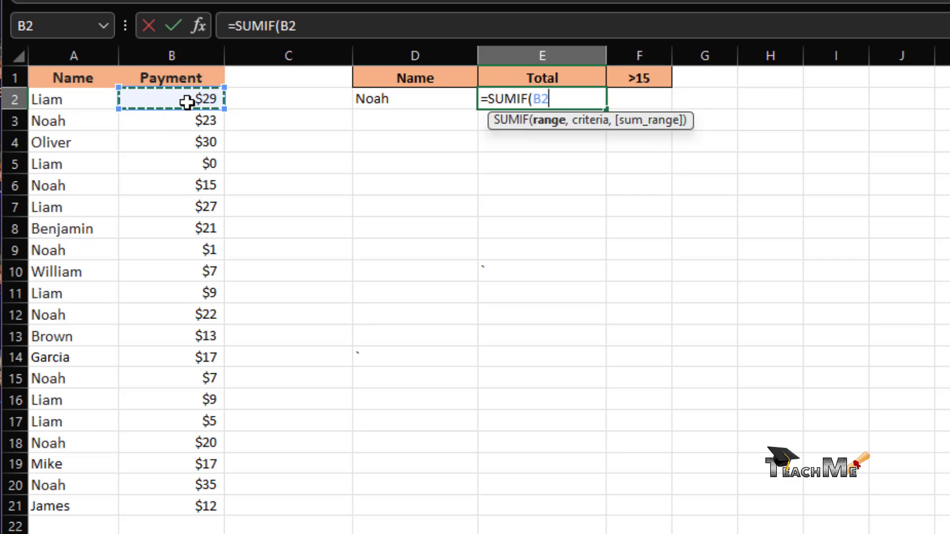
key(Escape)
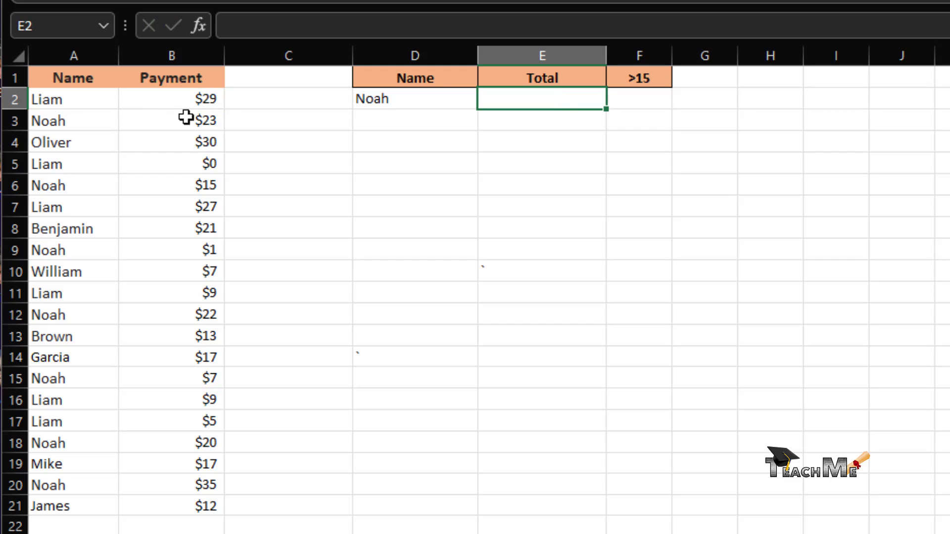
Step: Start a SUMIF formula in cell E2 with the column-locked name list $A2:$A21 as its range
click(546, 92)
text(=sum)
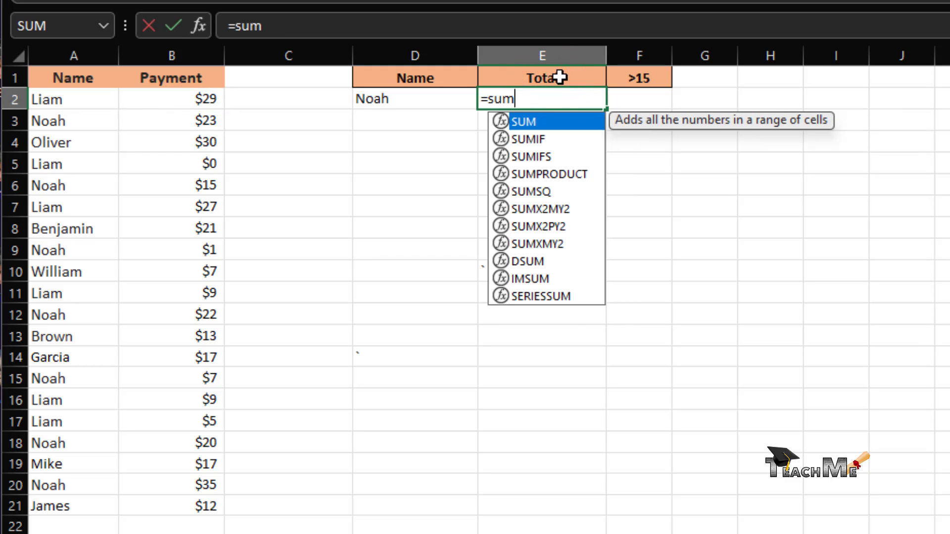
key(Down)
key(Tab)
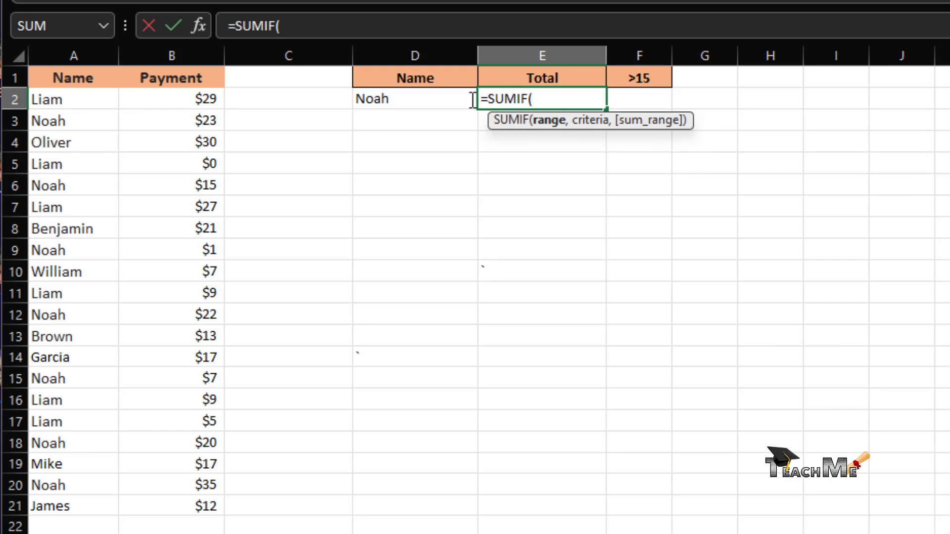
drag(48, 89, 47, 502)
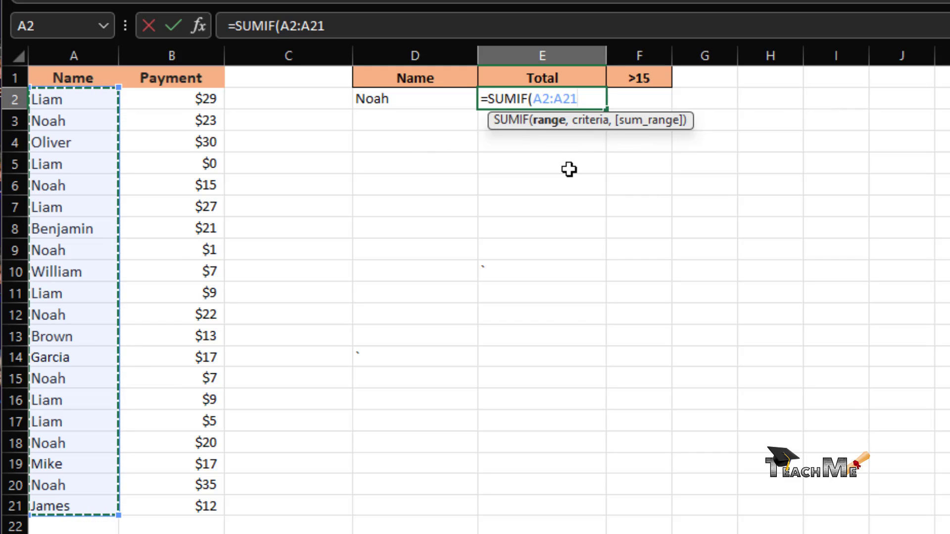
key(F4)
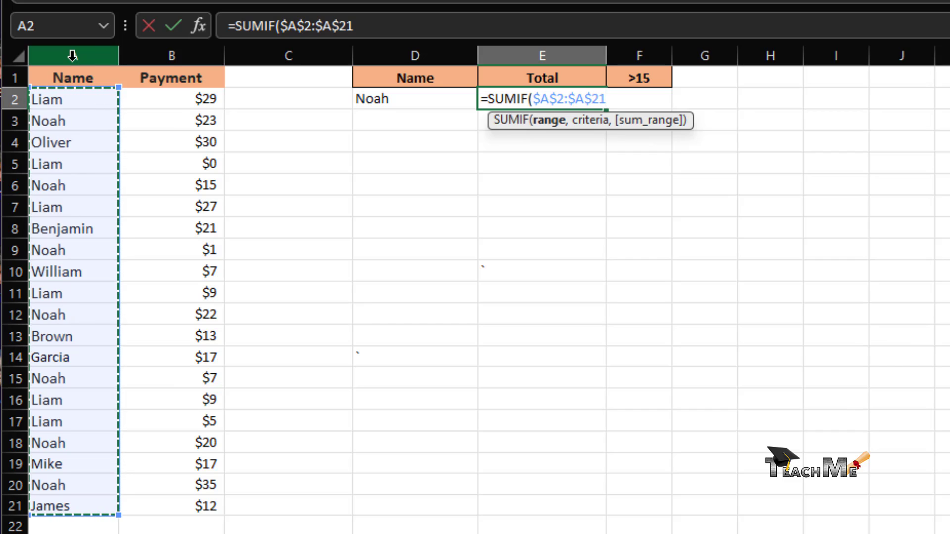
key(F4)
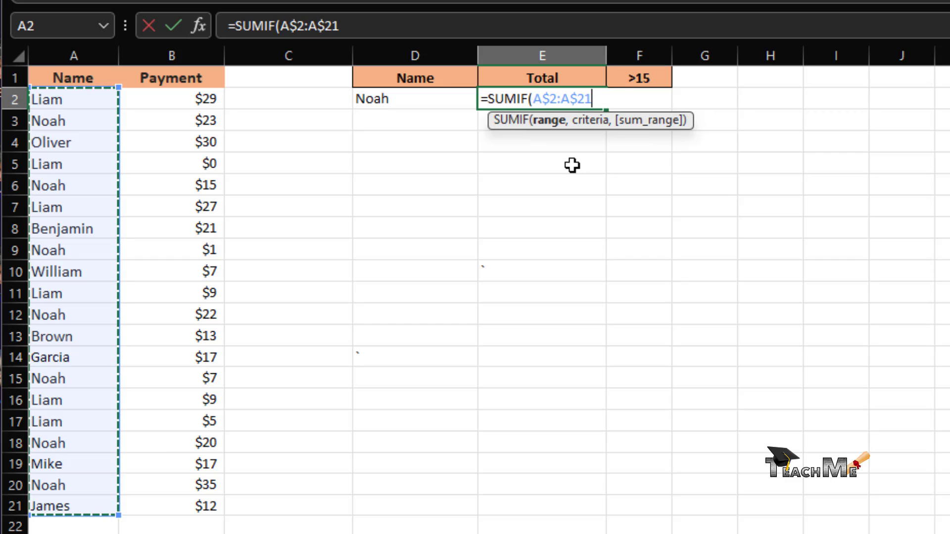
key(F4)
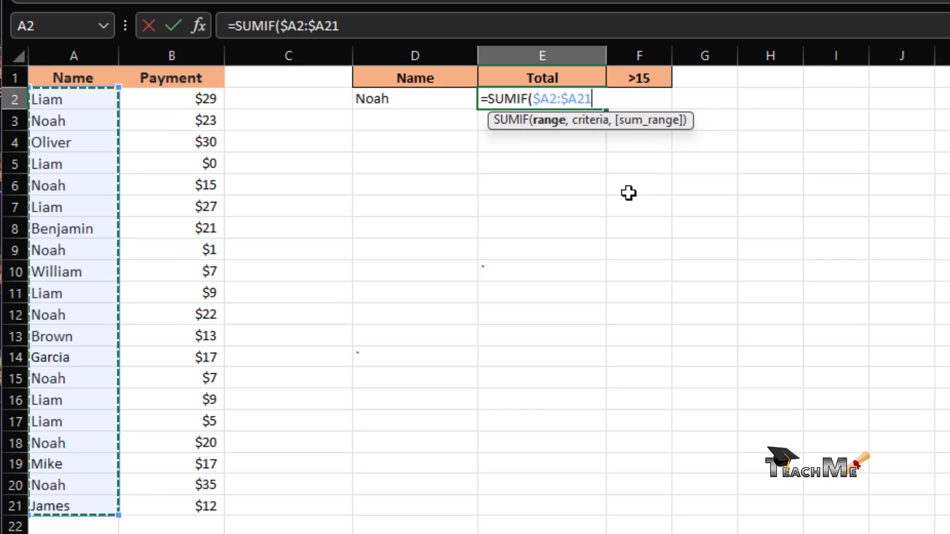
Step: Add cell D2 as the SUMIF criteria, with only its column locked as $D2
text(,)
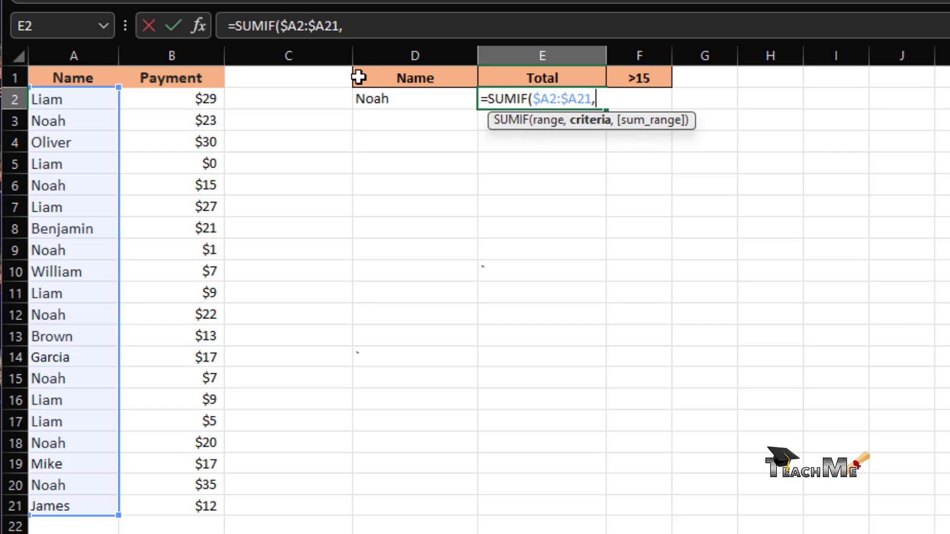
click(410, 96)
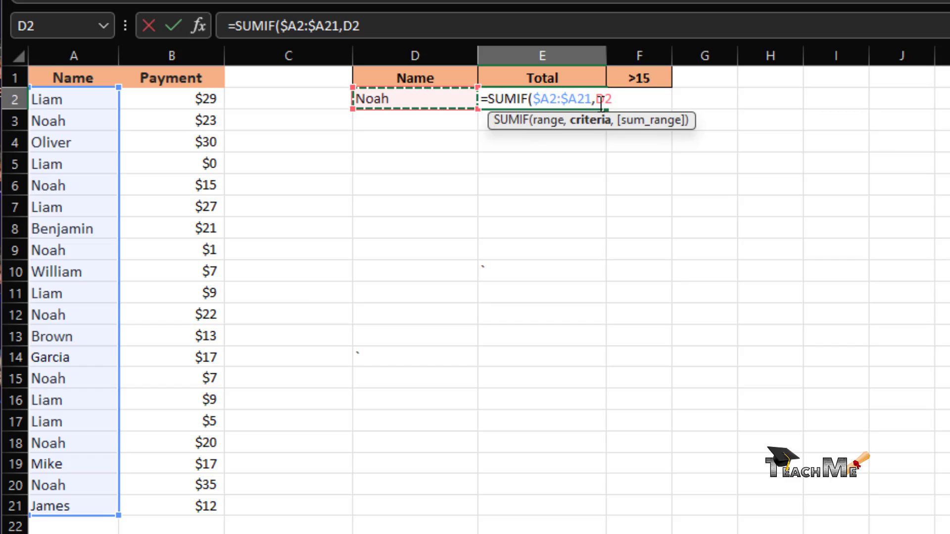
key(F4)
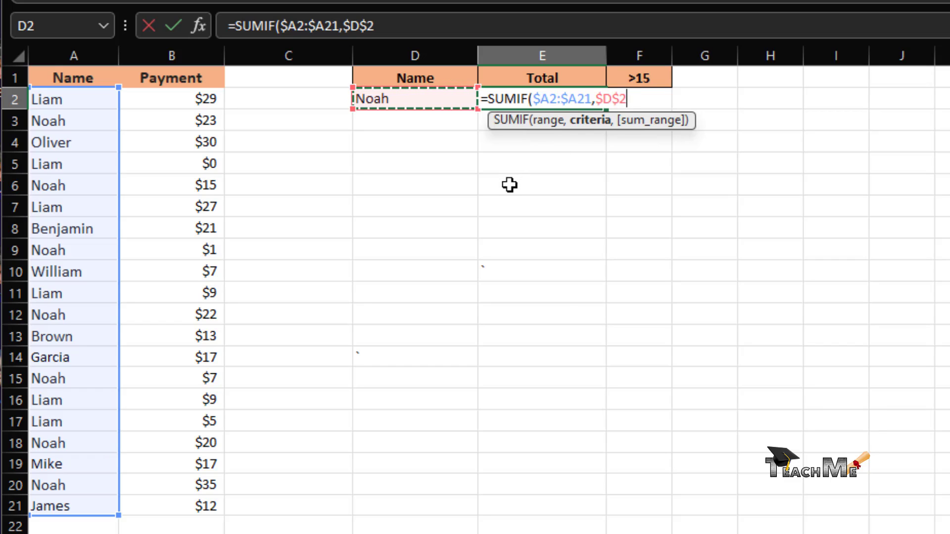
key(F4)
key(F4)
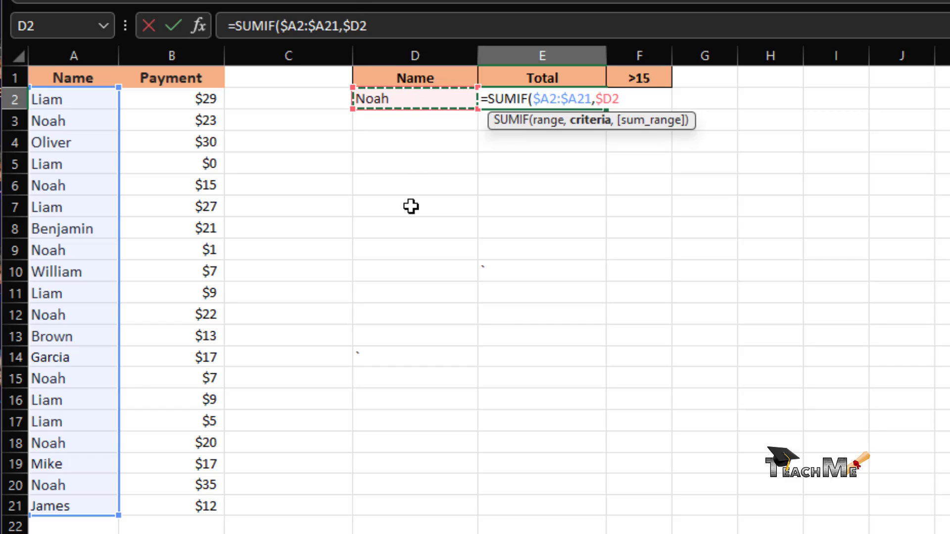
Step: Complete the SUMIF formula with the column-locked payments $B2:$B21 as the sum range
text(,)
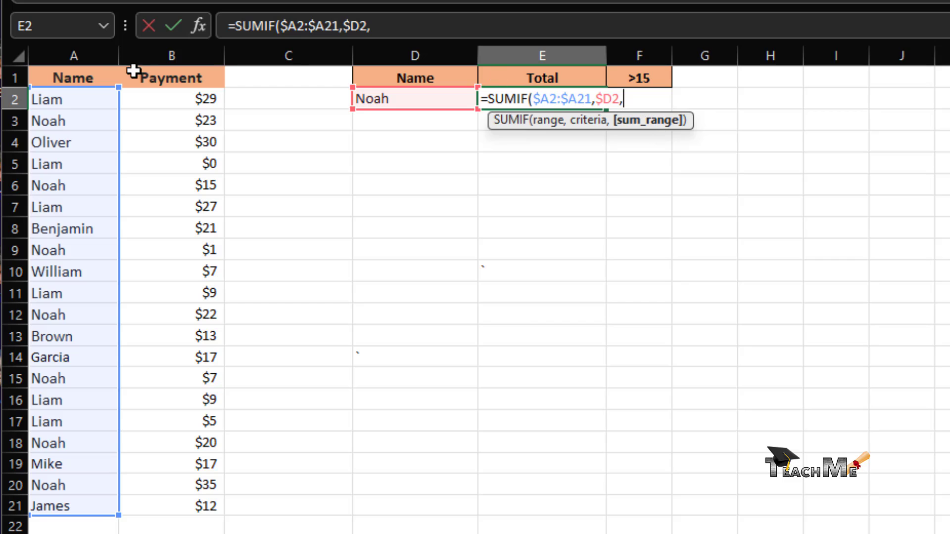
drag(185, 91, 207, 507)
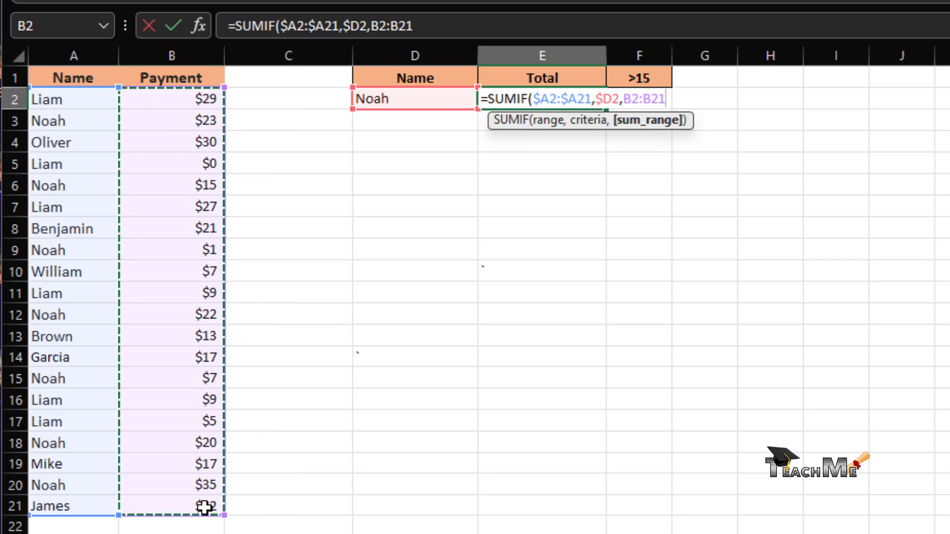
key(F4)
key(F4)
key(F4)
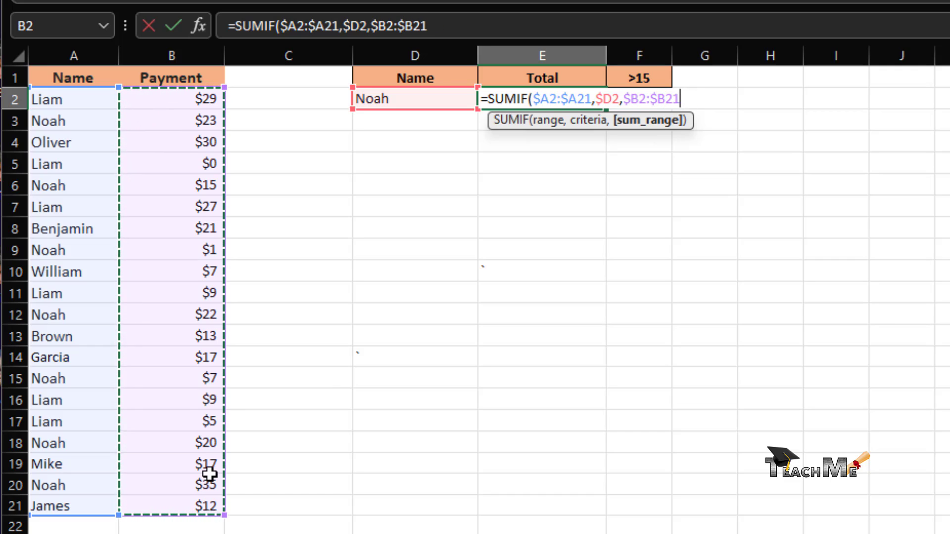
text())
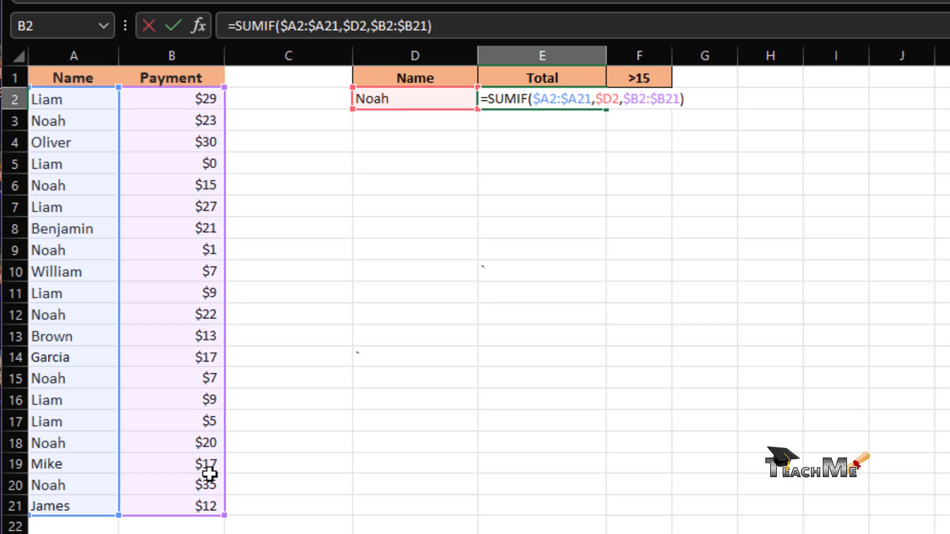
key(Return)
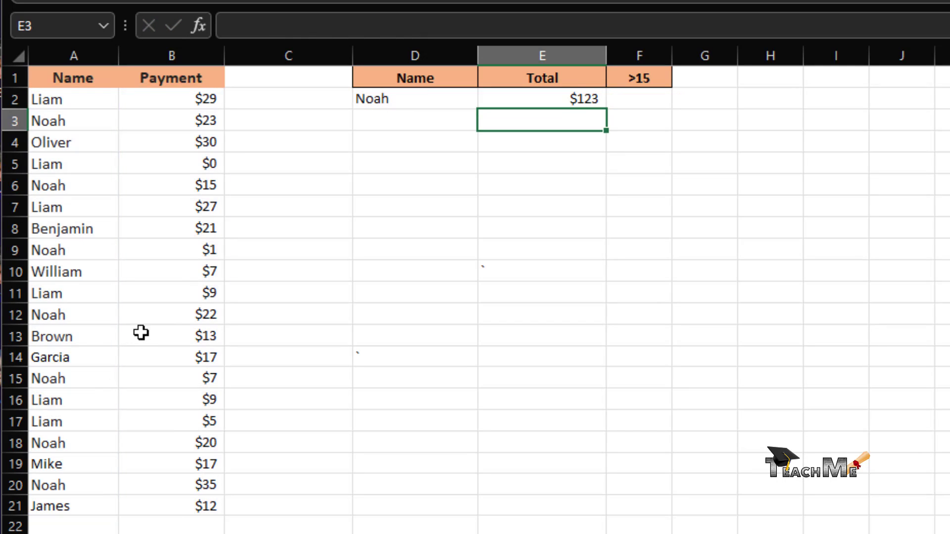
Step: Set the payment in cell B9 to 5
click(196, 252)
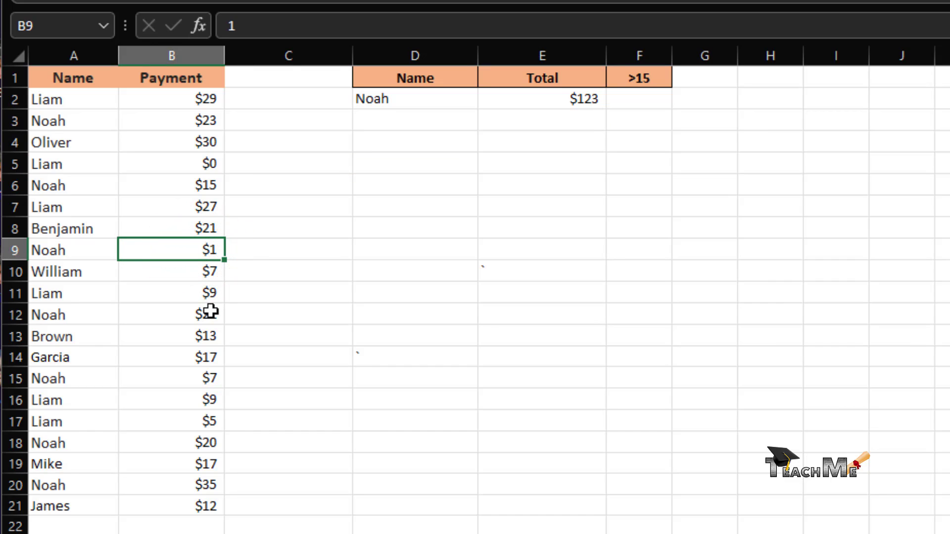
key(F2)
text(5)
key(Return)
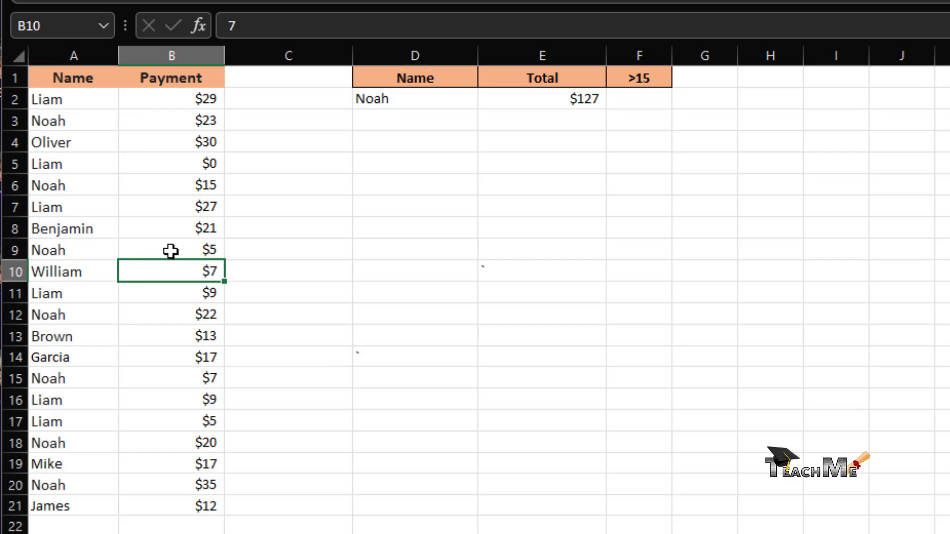
Step: Copy the name from cell D2 into cell D3
click(450, 122)
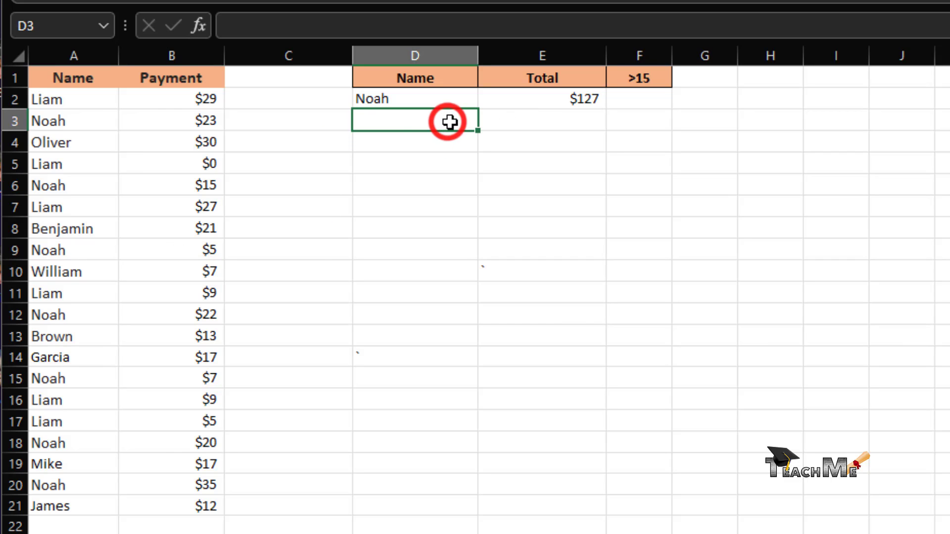
key(Up)
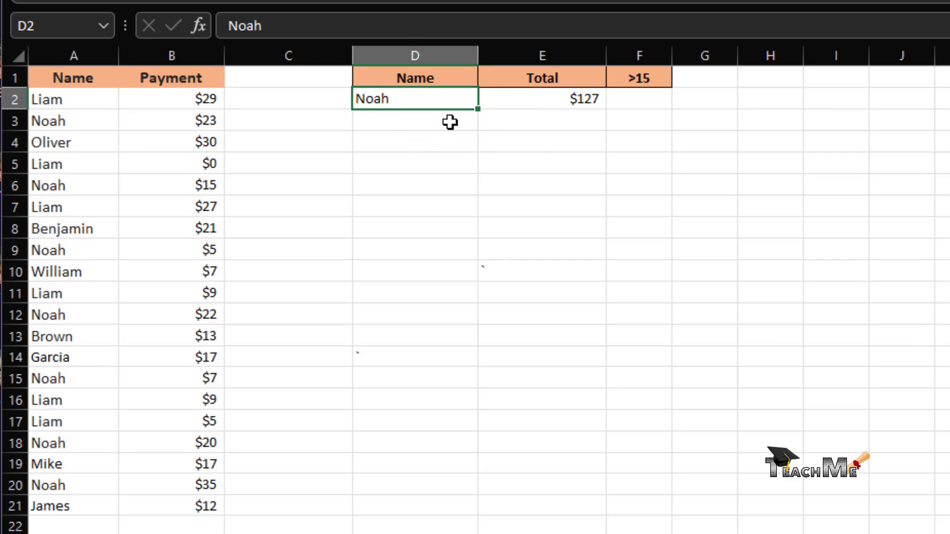
key(ctrl+c)
key(Down)
key(ctrl+v)
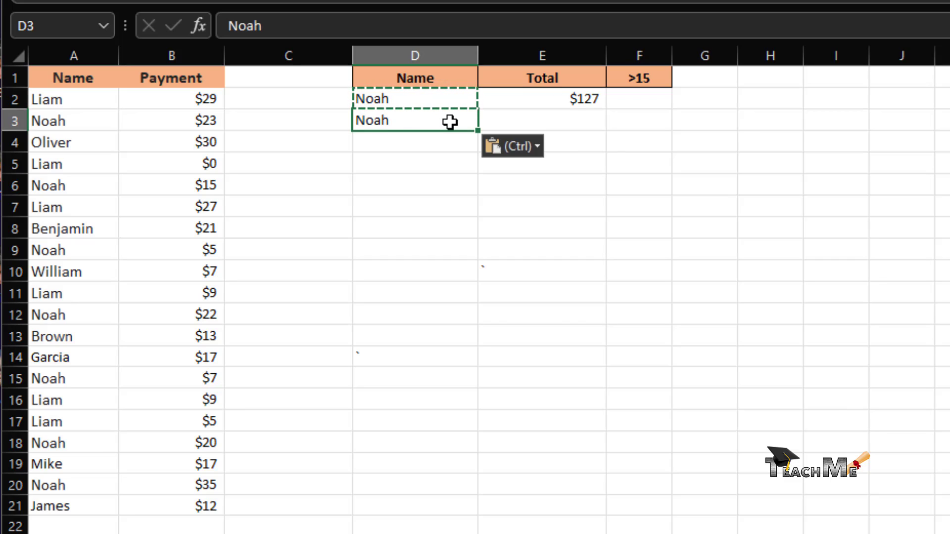
key(Right)
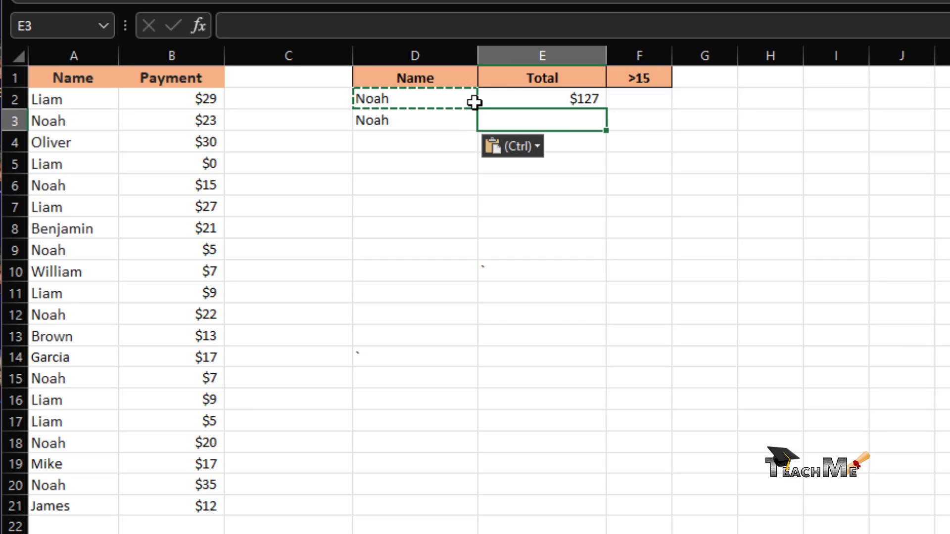
key(Escape)
Step: Try to start a SUMIFS formula in cell E3
click(539, 97)
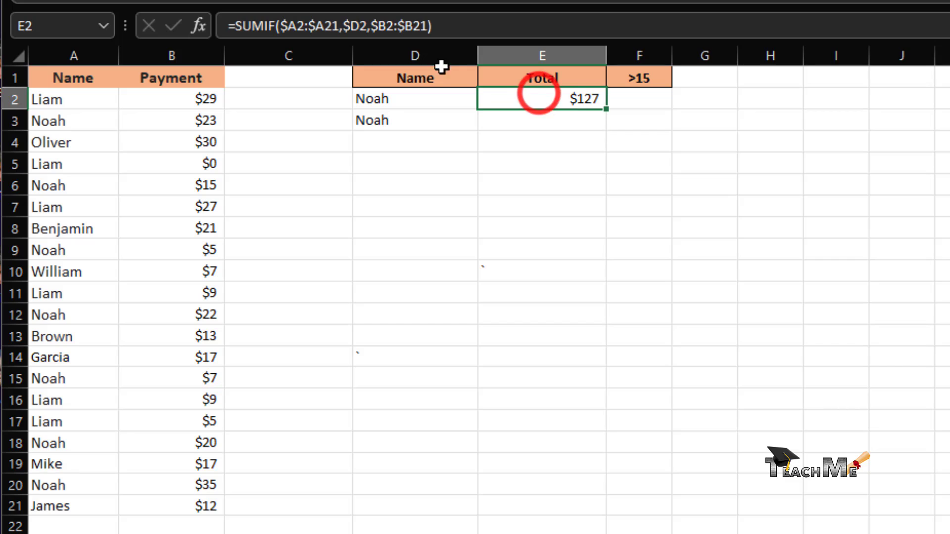
click(581, 118)
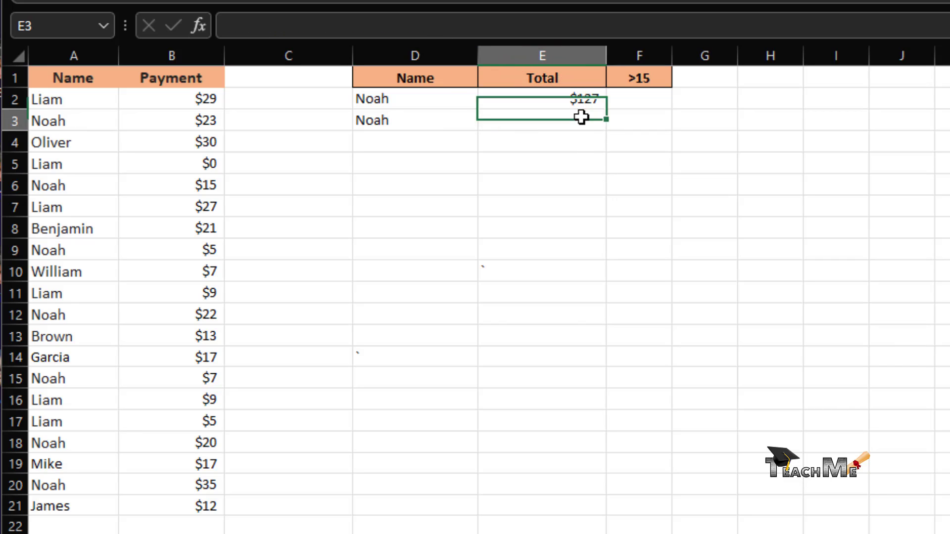
text(=)
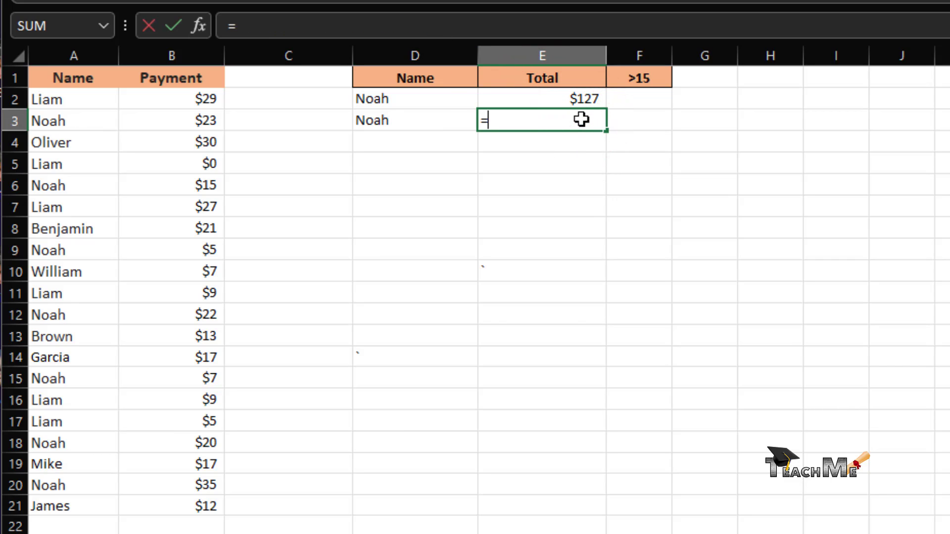
text(sum)
key(Down)
key(Down)
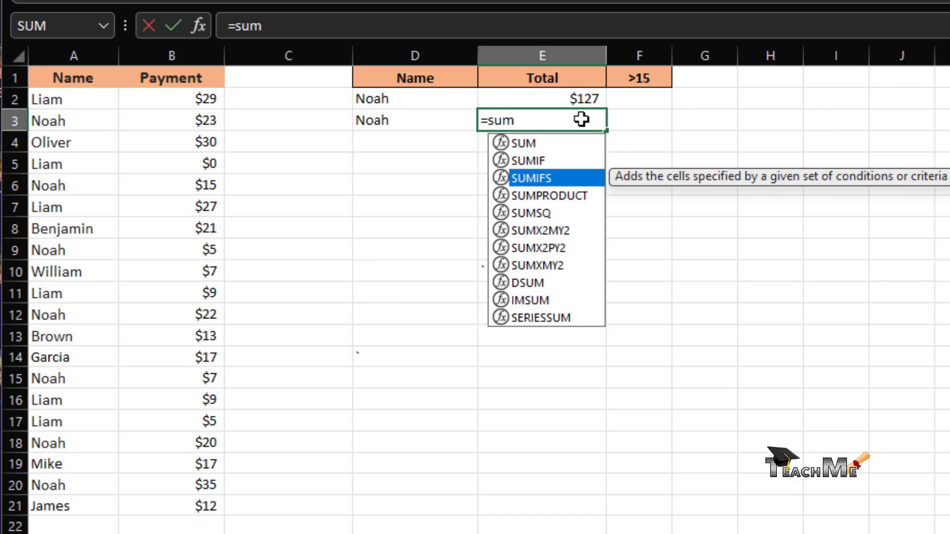
key(Return)
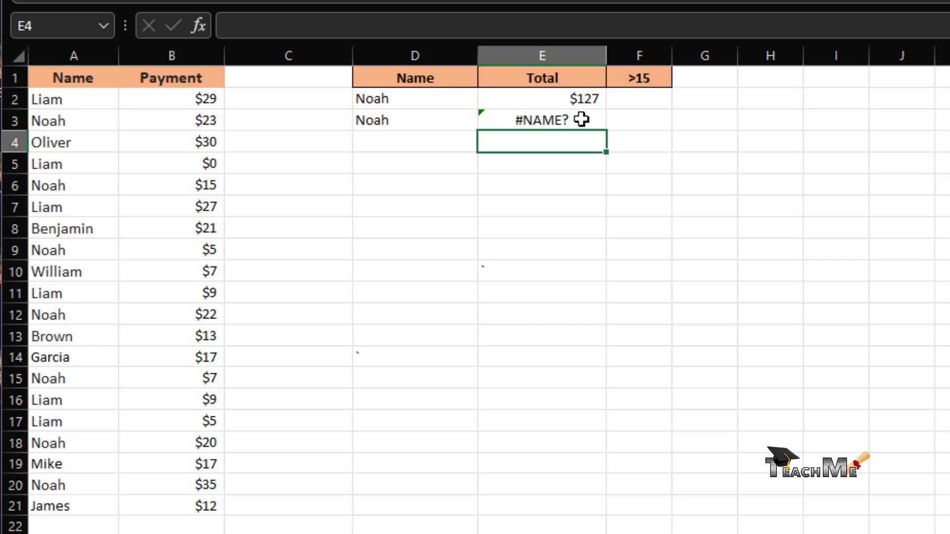
Step: Correct the entry in cell E3 to a SUMIFS formula with the payments B2:B21 as the sum range
click(582, 120)
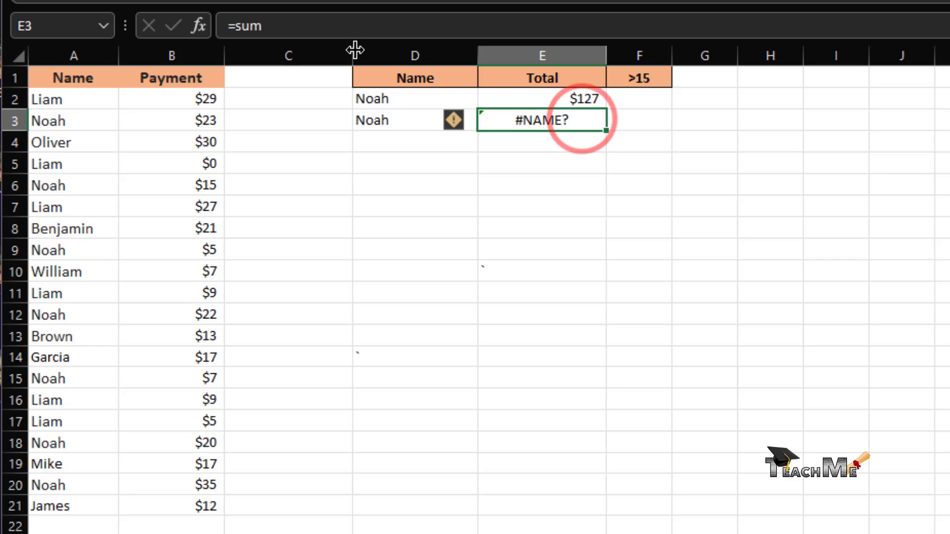
click(328, 29)
key(BackSpace)
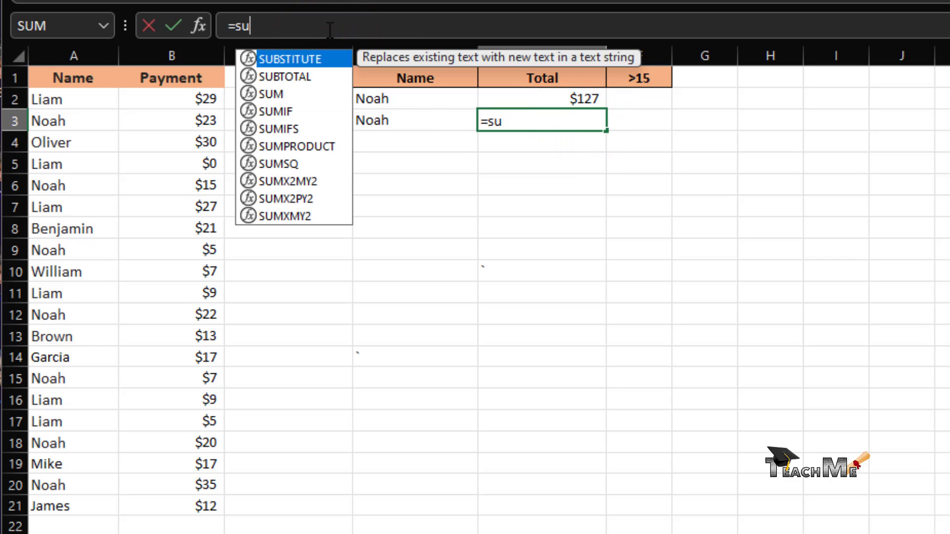
text(m)
key(Down)
key(Down)
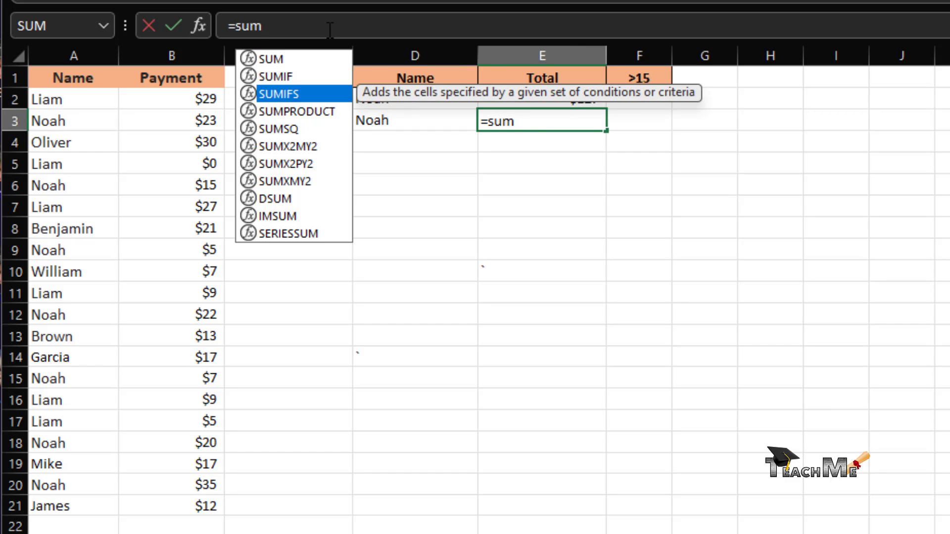
key(Tab)
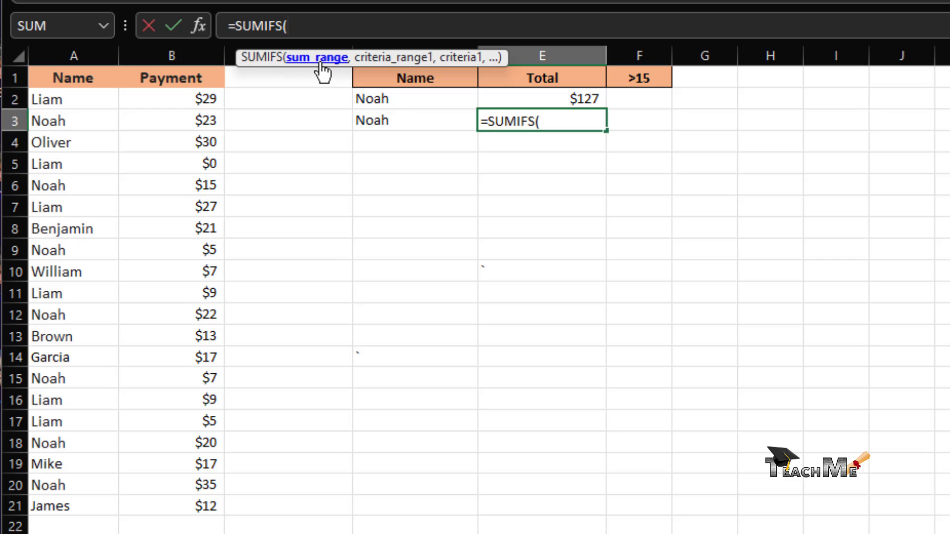
click(574, 122)
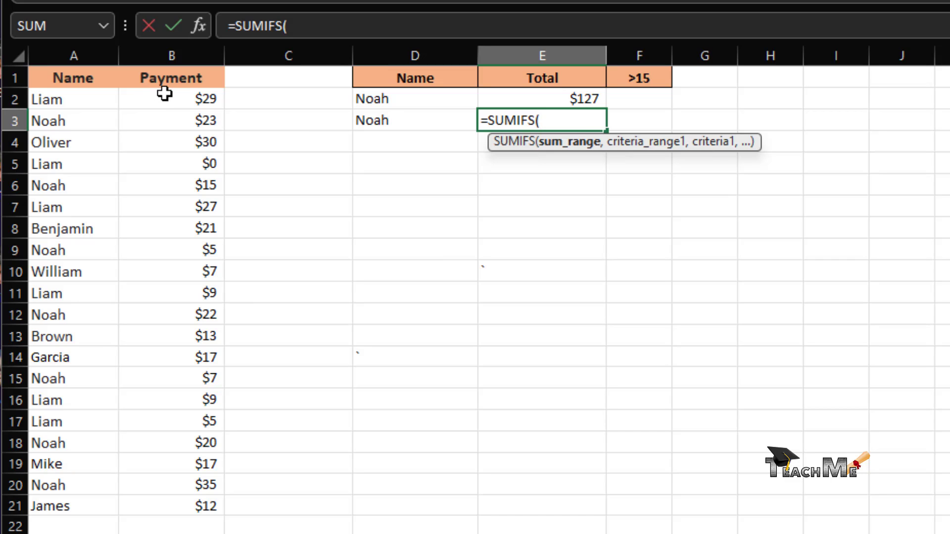
drag(174, 94, 197, 501)
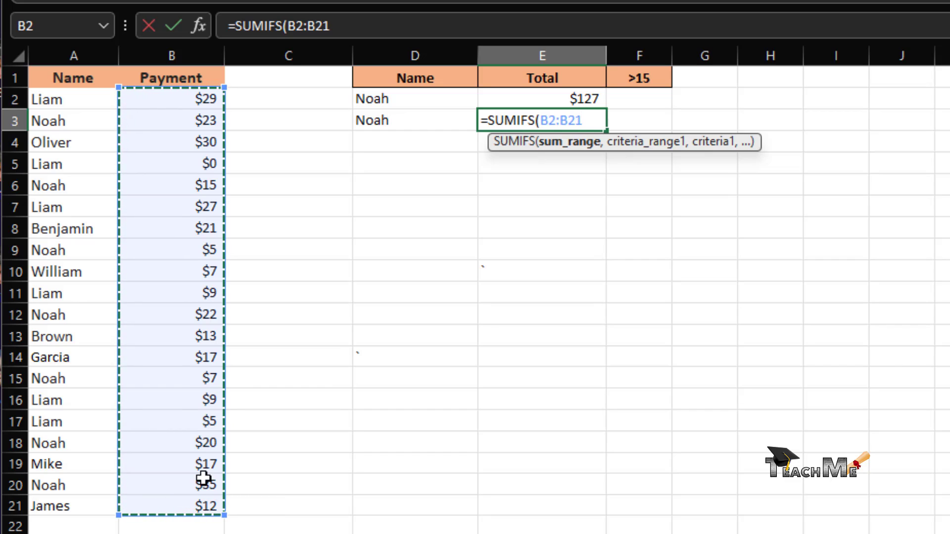
text(,)
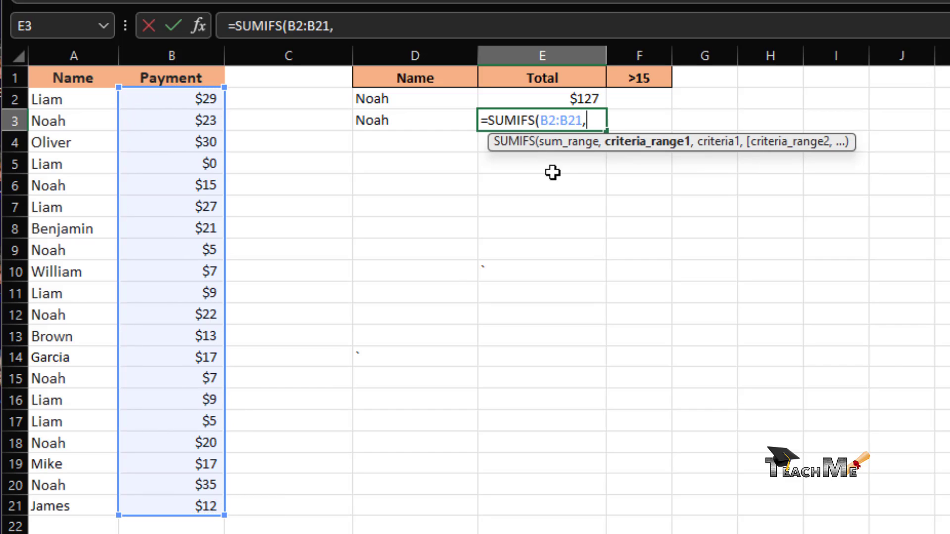
Step: Add the names in column A as the first SUMIFS criteria range, with only the columns locked as $A2:$A21
click(65, 94)
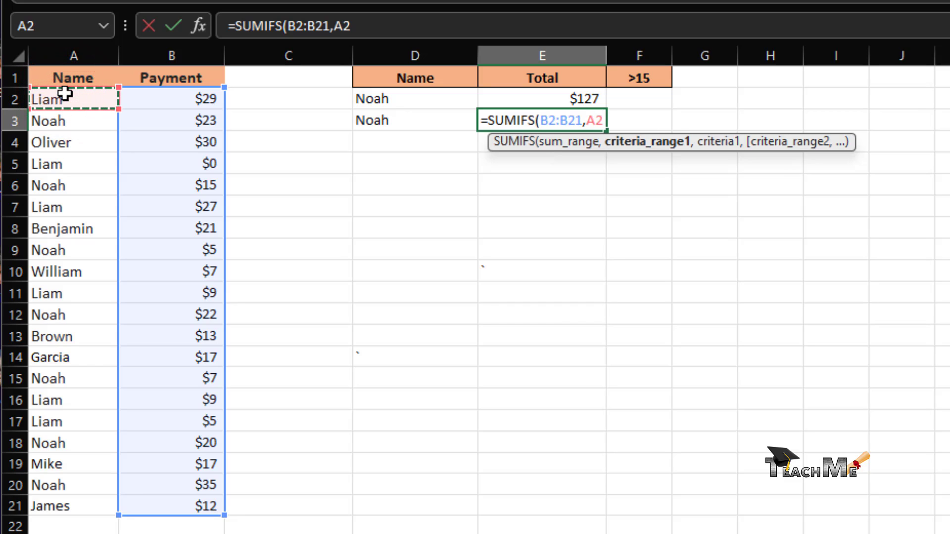
drag(65, 94, 64, 509)
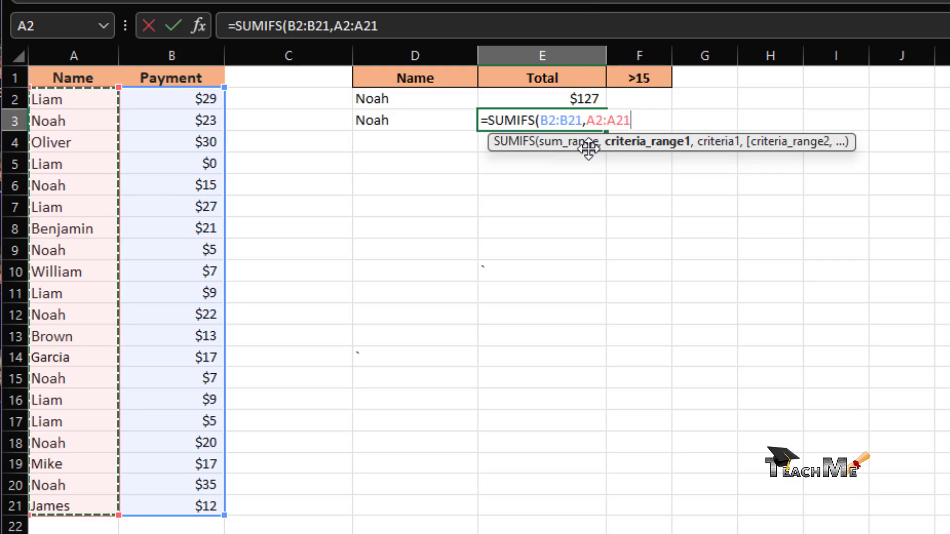
key(F4)
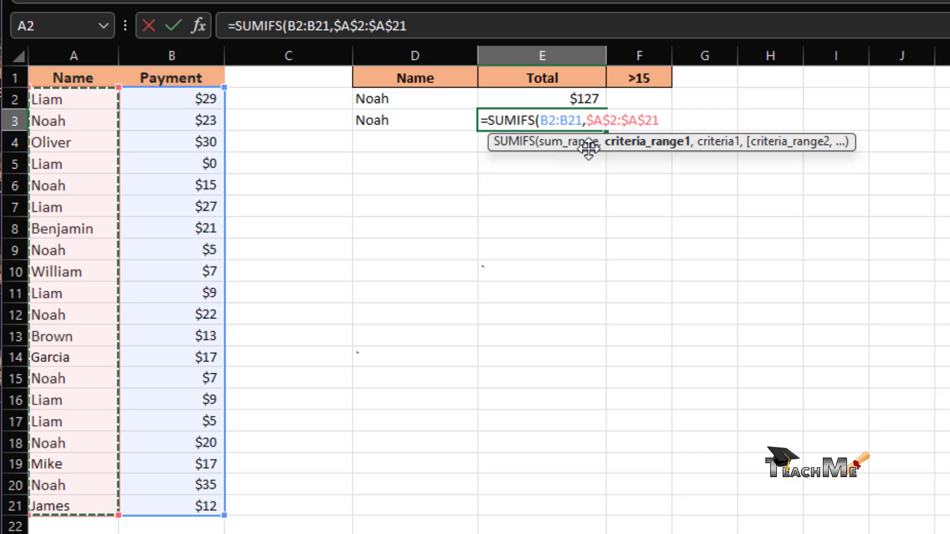
key(F4)
key(F4)
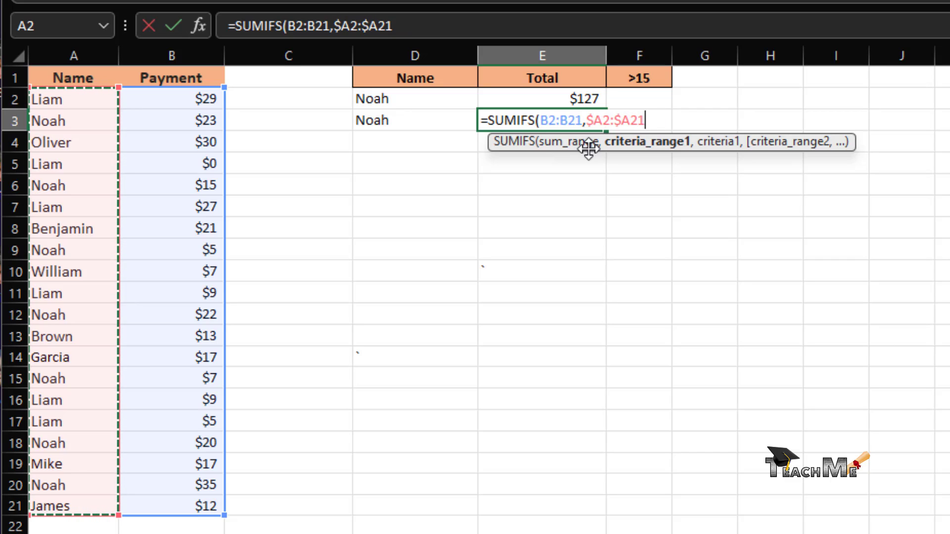
Step: Lock only the columns of the SUMIFS sum range so it reads $B2:$B21
click(585, 125)
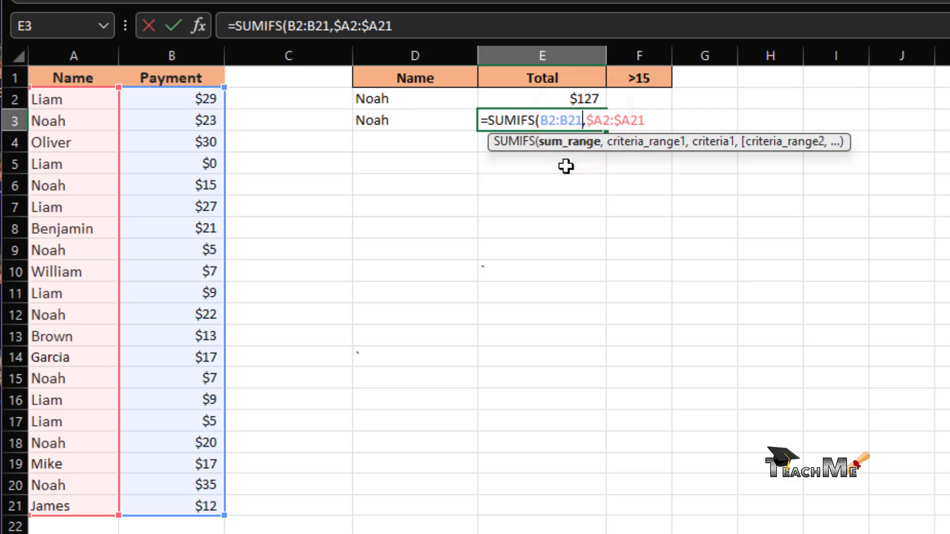
key(F4)
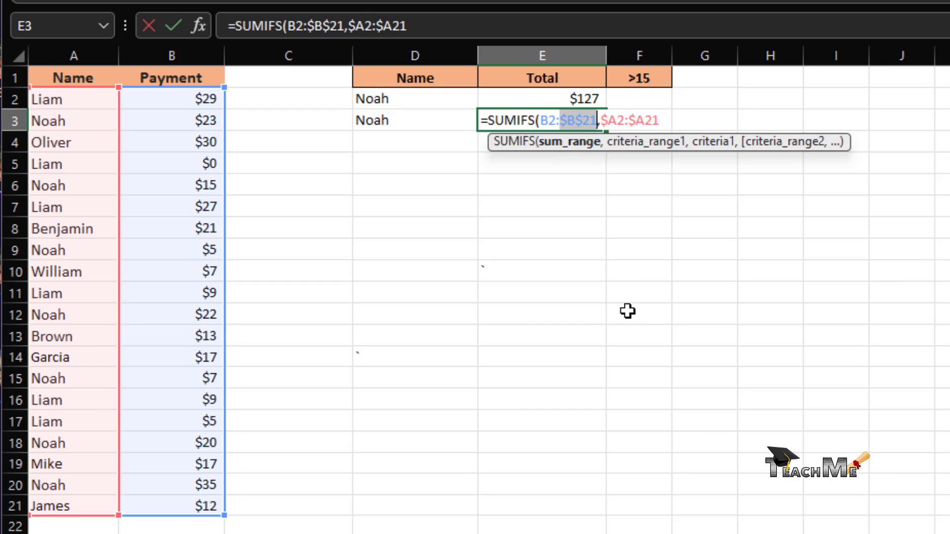
key(F4)
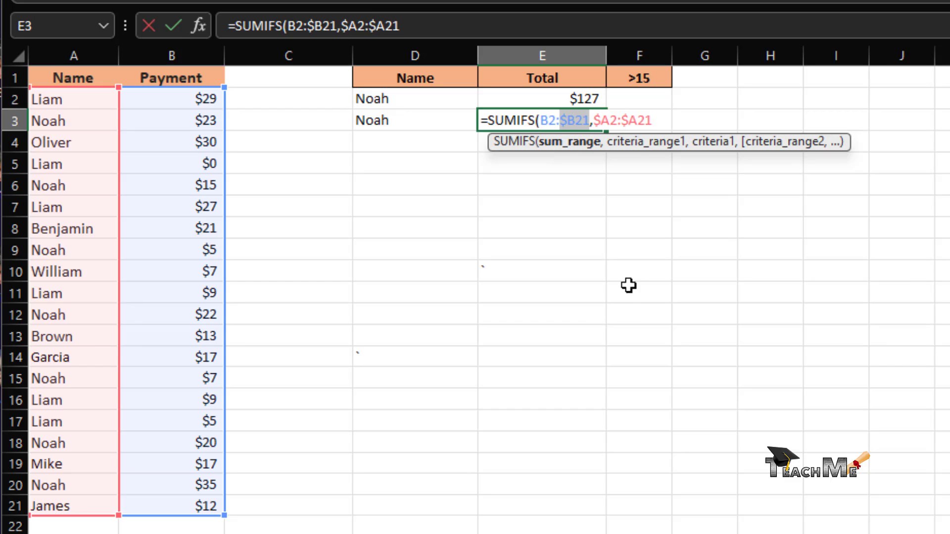
double_click(549, 121)
key(F4)
key(F4)
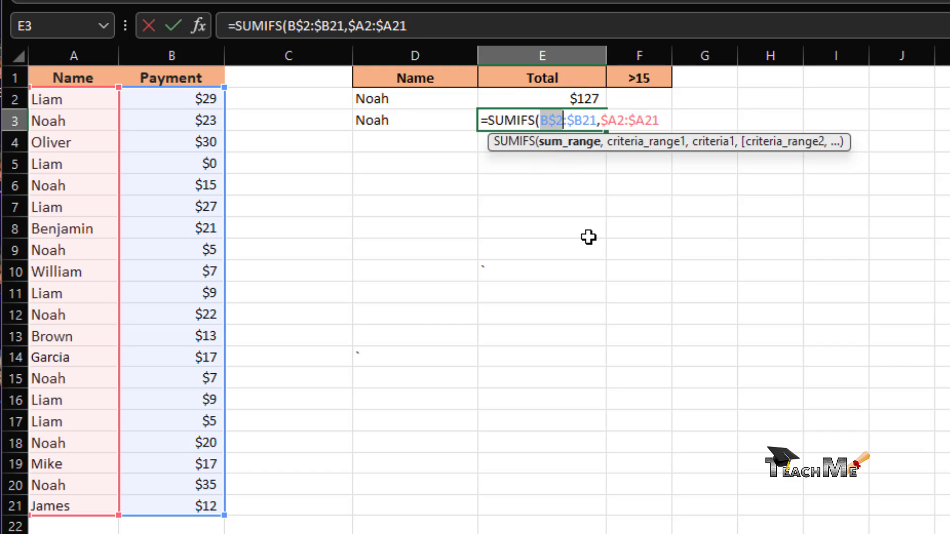
Step: Complete the SUMIFS formula in E3 with the name in D3 as the criteria, column-locked as $D3
click(669, 120)
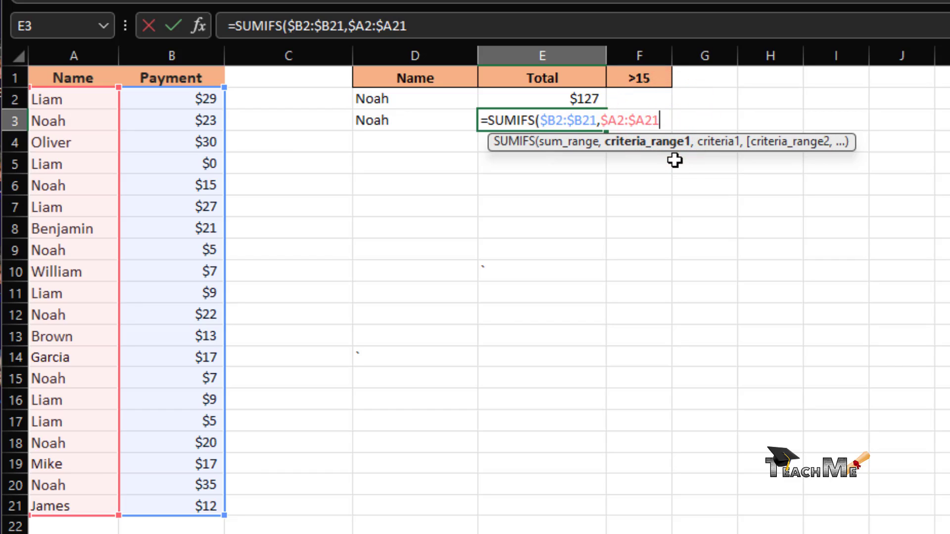
text(,)
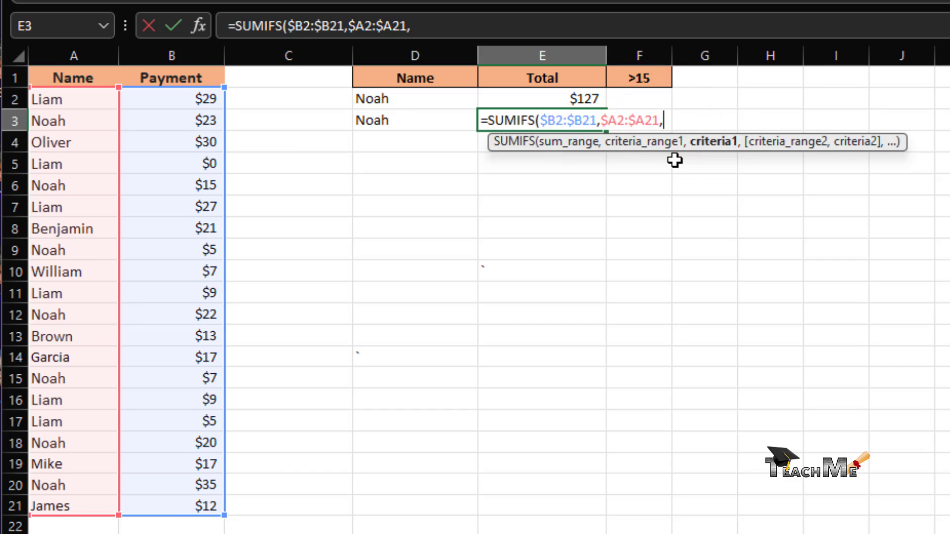
click(397, 125)
key(F4)
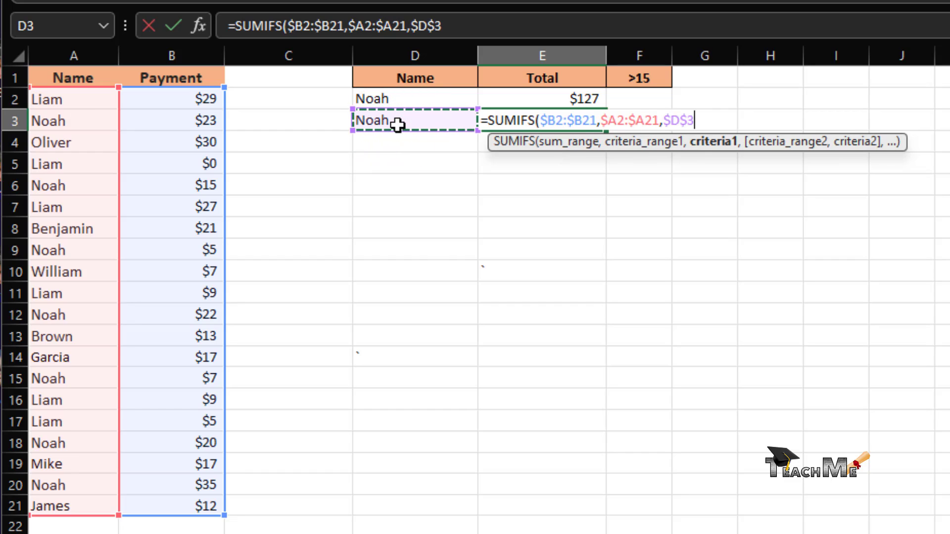
key(F4)
key(F4)
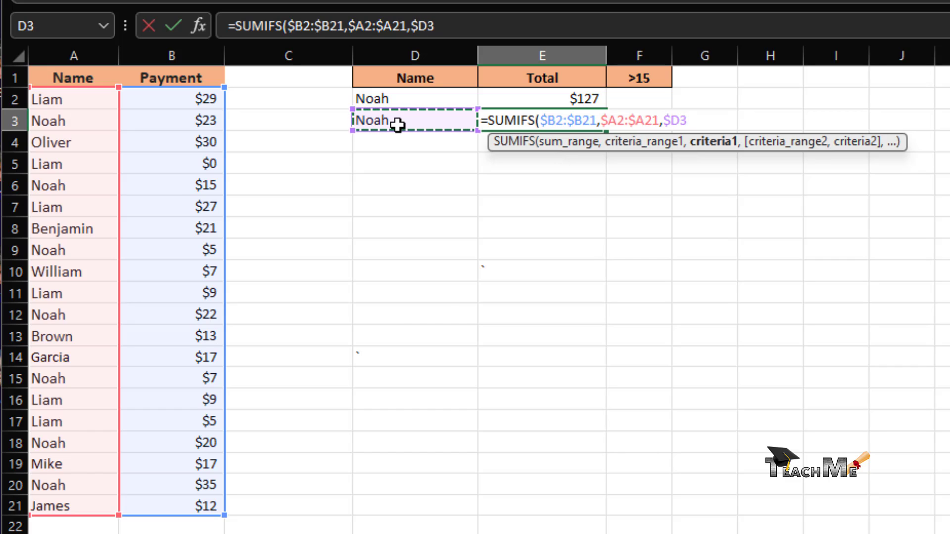
text())
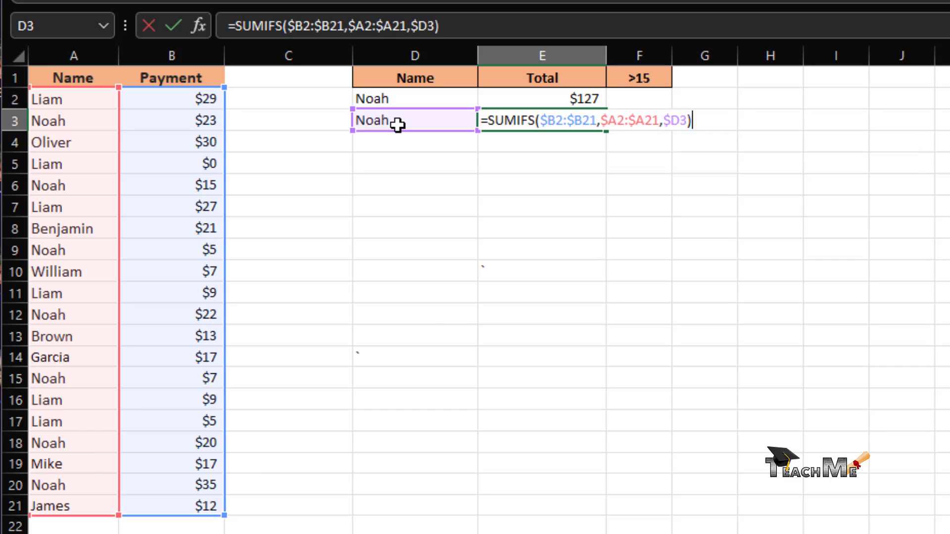
key(Return)
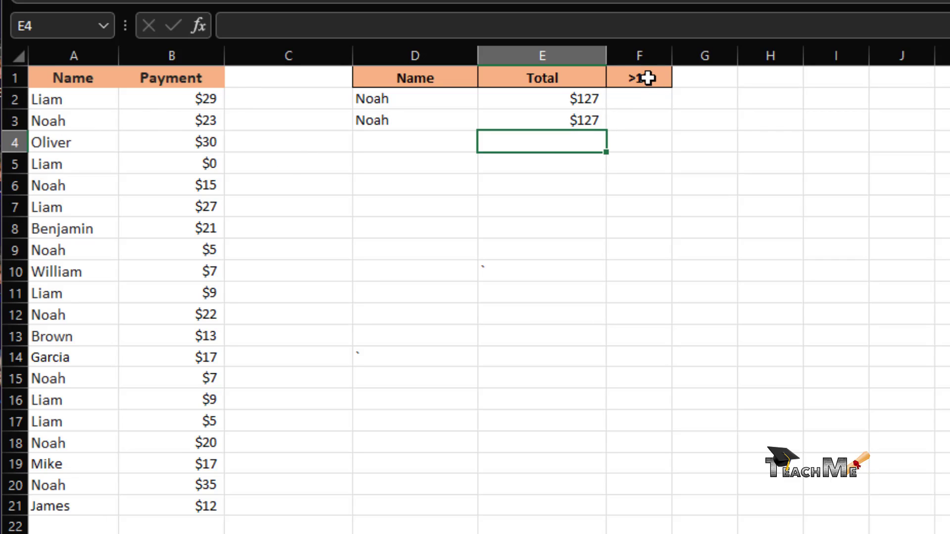
Step: Copy the SUMIFS formula from cell E3 into cell F3 under the >15 heading
click(634, 116)
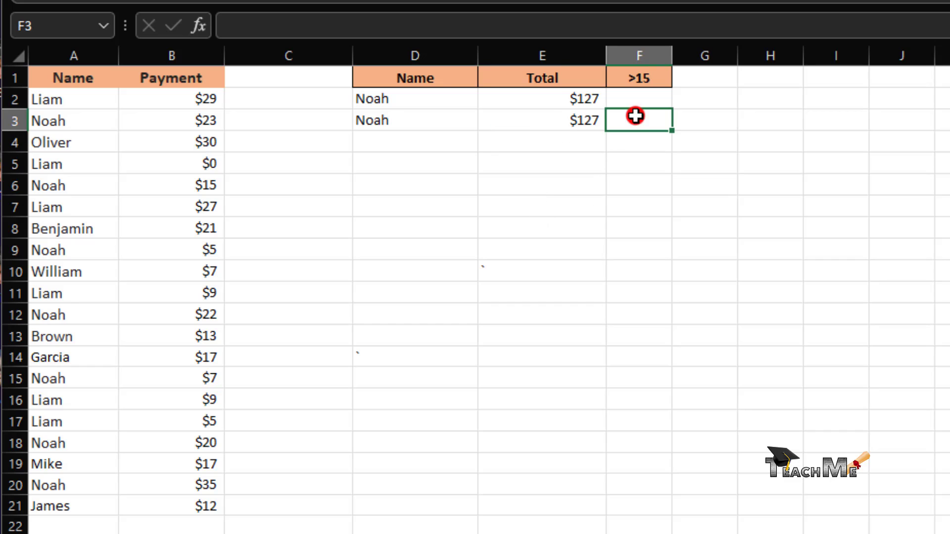
click(569, 124)
key(ctrl+c)
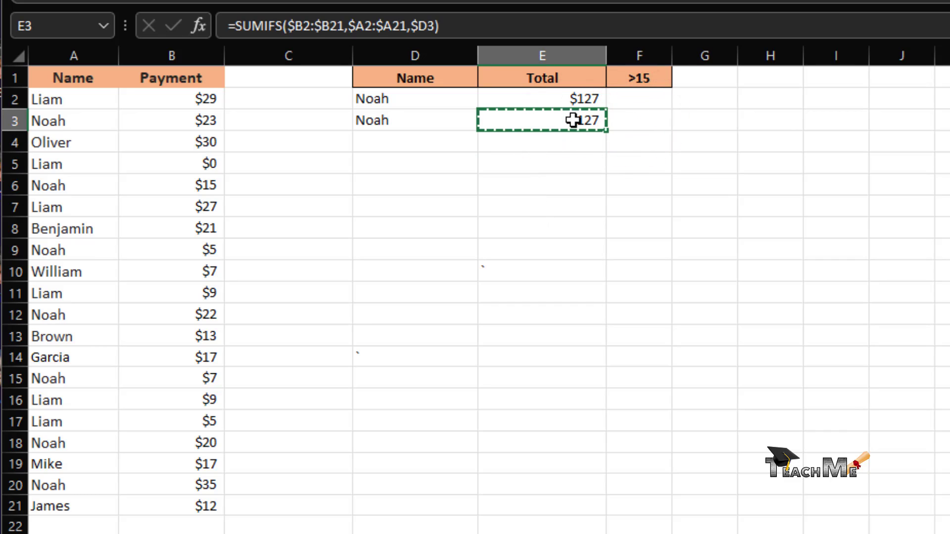
click(642, 116)
key(ctrl+v)
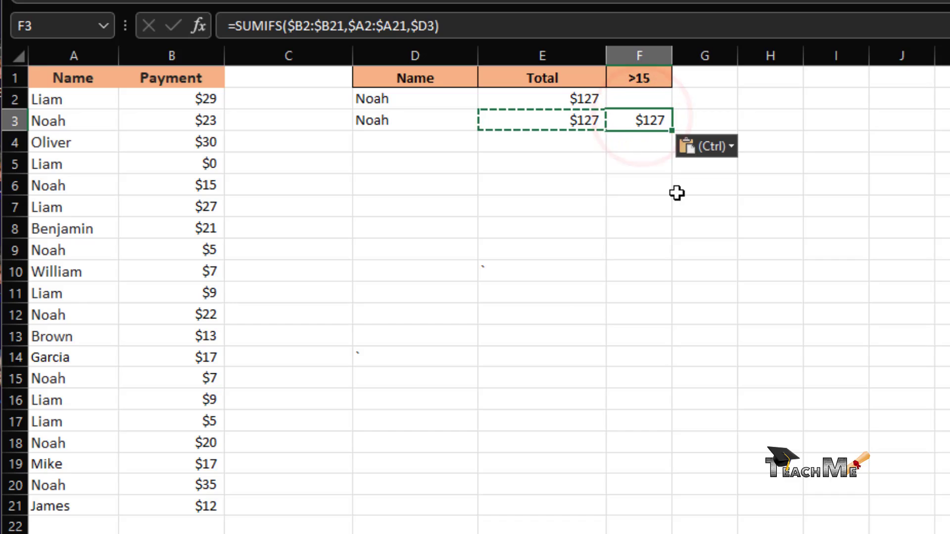
Step: Add the column-locked payments $B2:$B21 as the second criteria range of the SUMIFS formula in cell F3
click(460, 32)
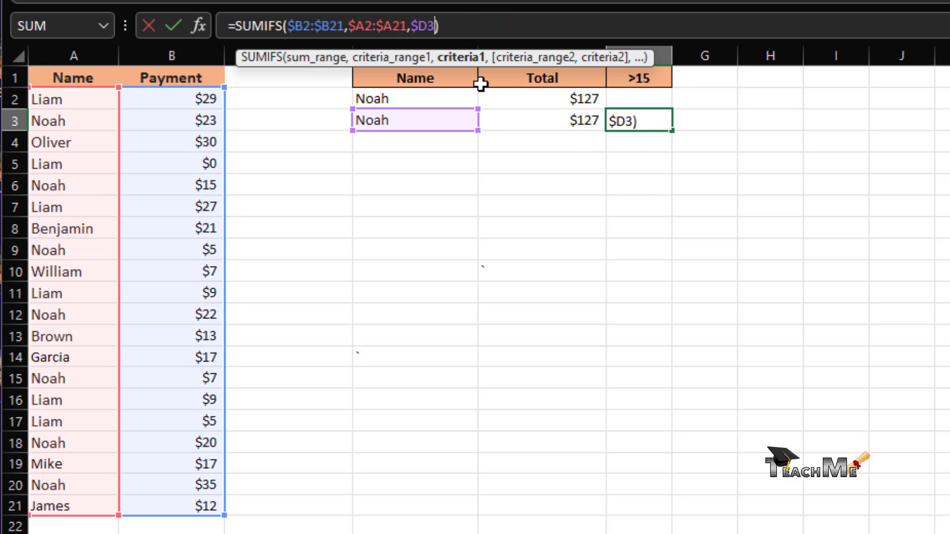
click(632, 120)
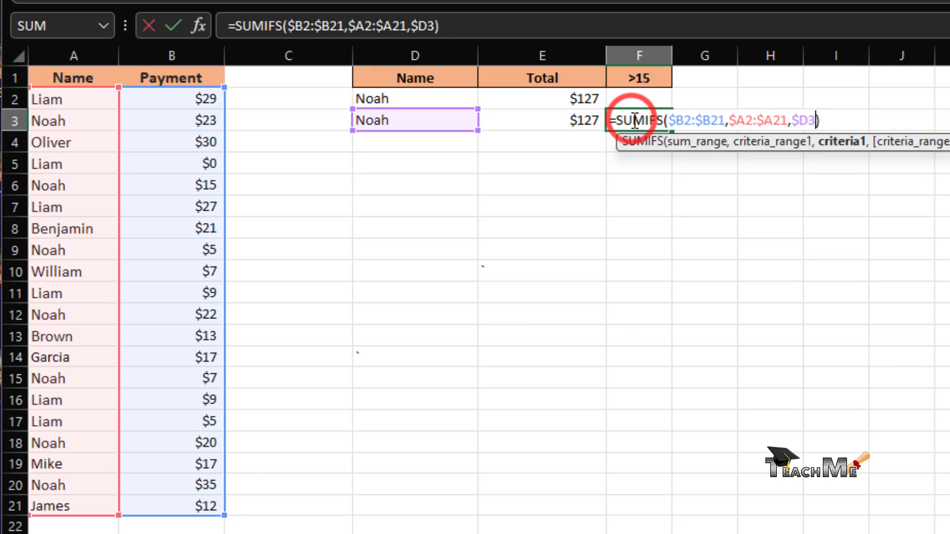
text(,)
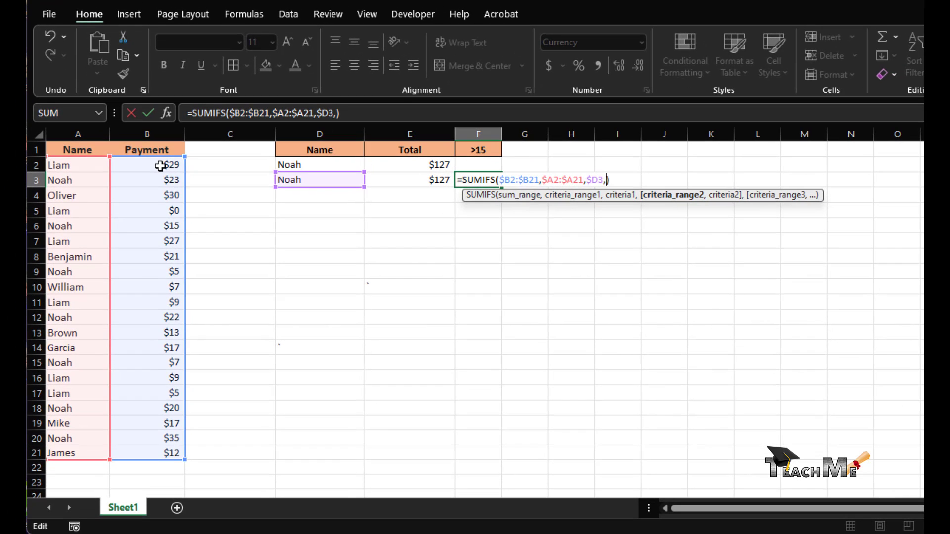
drag(197, 99, 180, 188)
drag(153, 227, 178, 451)
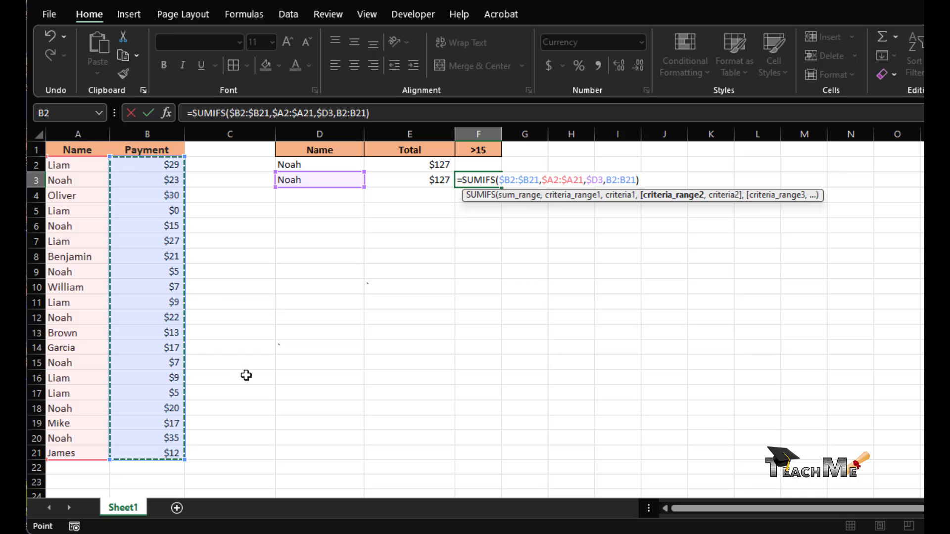
key(F4)
key(F4)
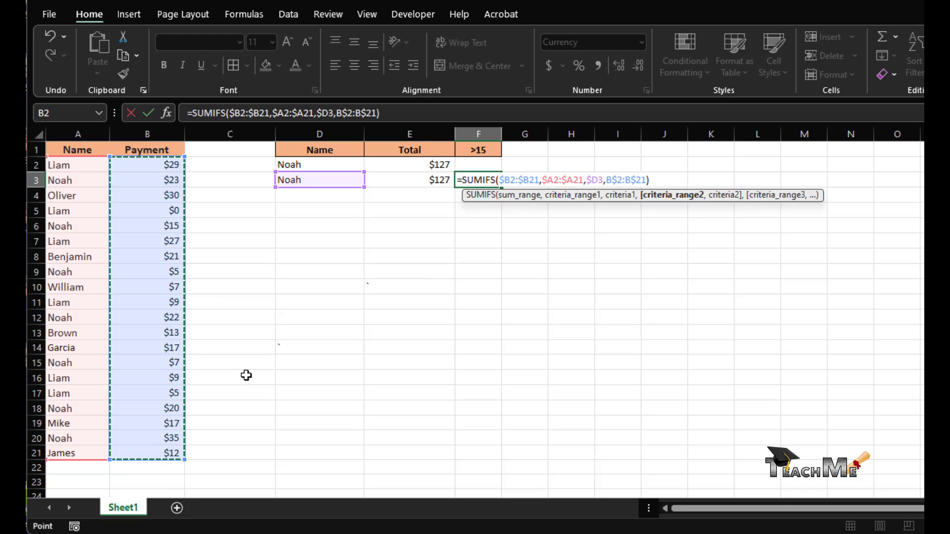
key(F4)
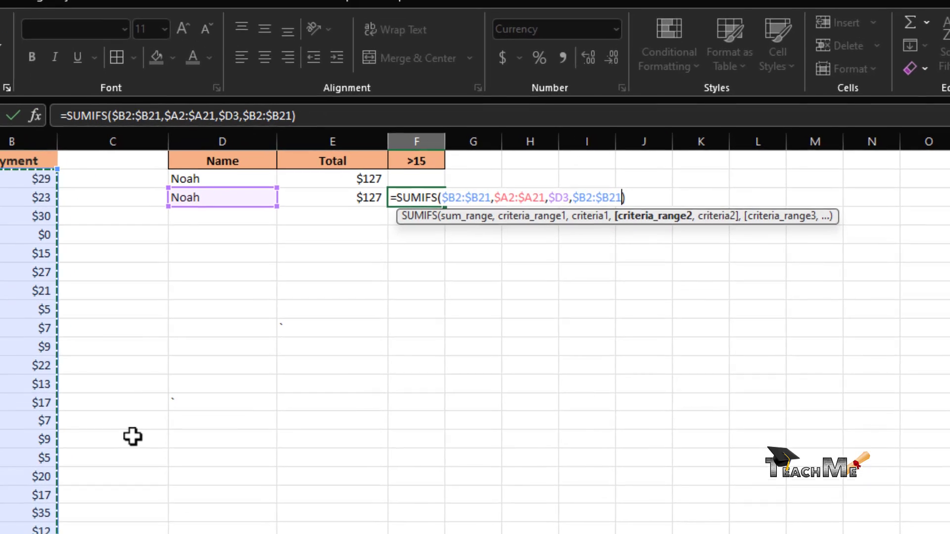
Step: Finish the SUMIFS formula in cell F3 with heading cell F1 as the second criterion
text(,)
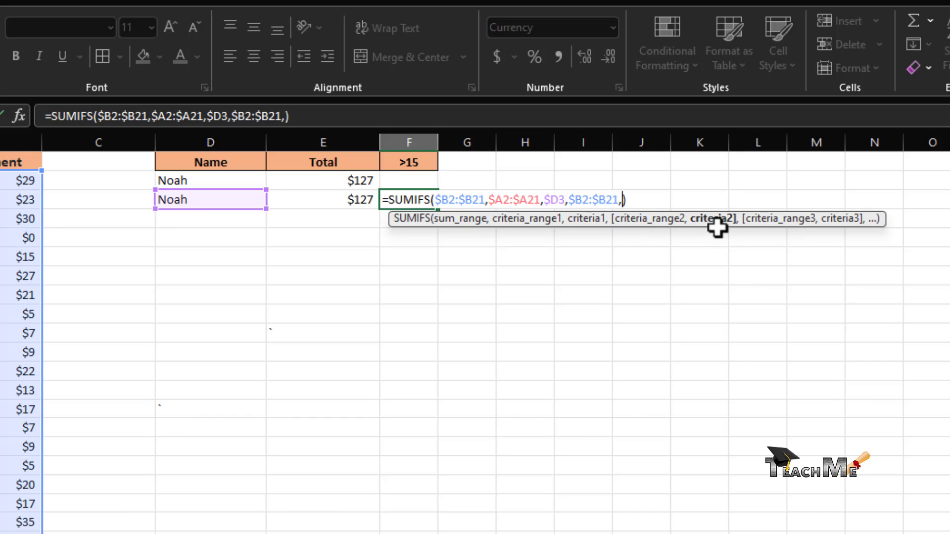
click(408, 162)
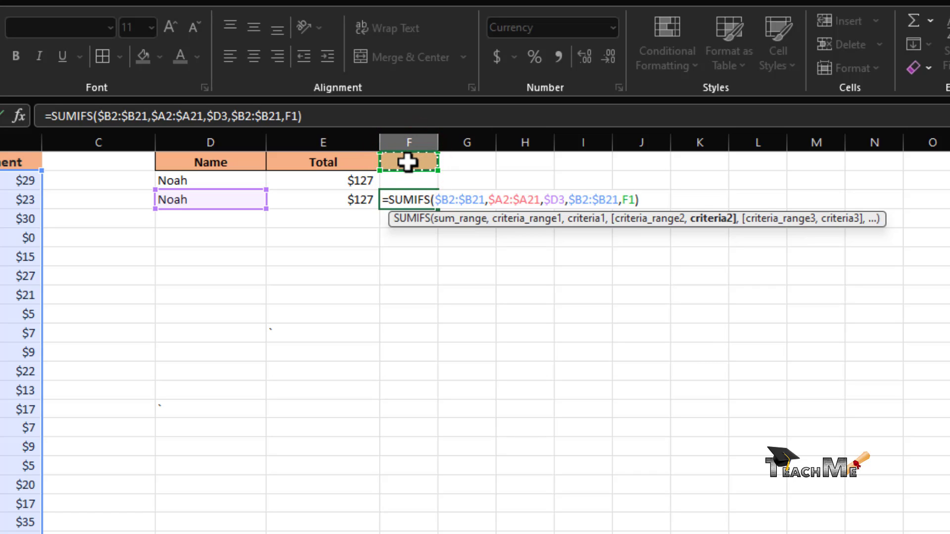
key(Return)
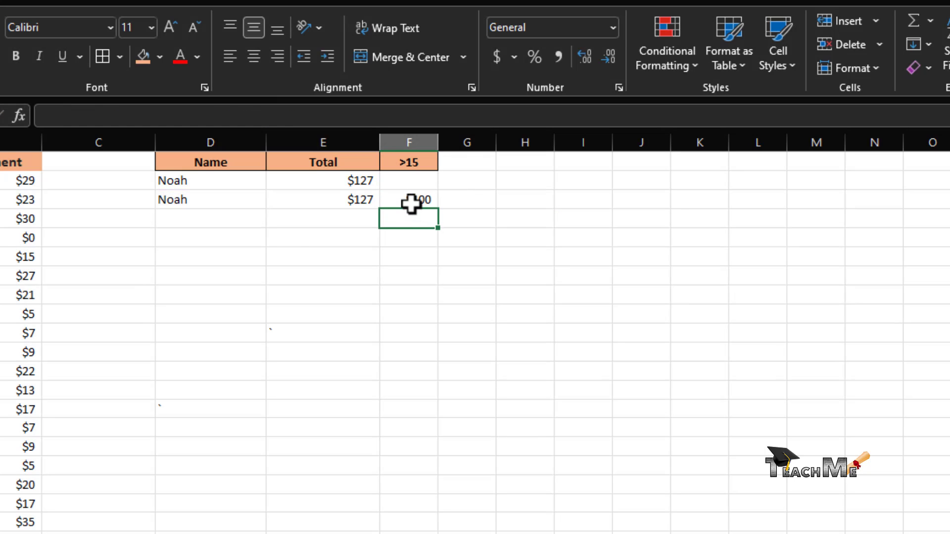
Step: Change the criterion heading in cell F1 to >=15
click(417, 170)
double_click(407, 160)
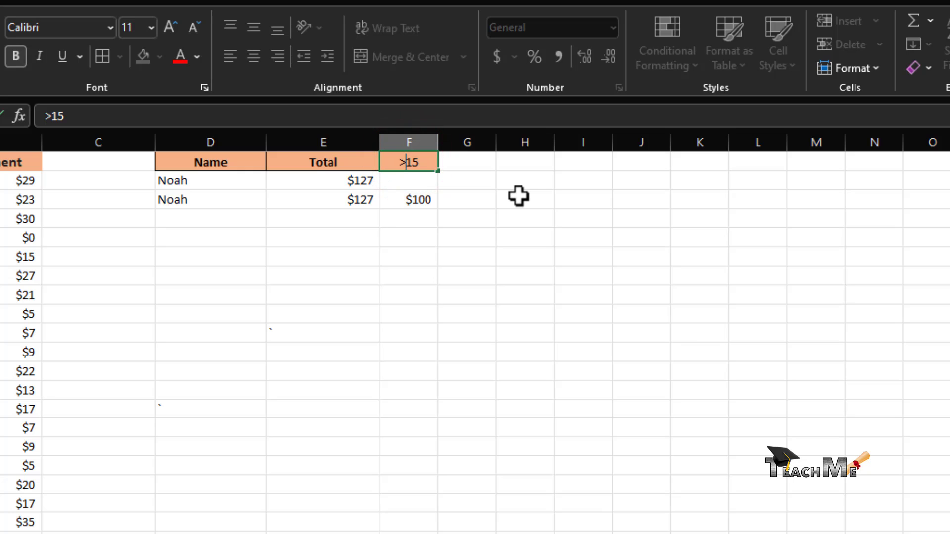
text(=)
key(Return)
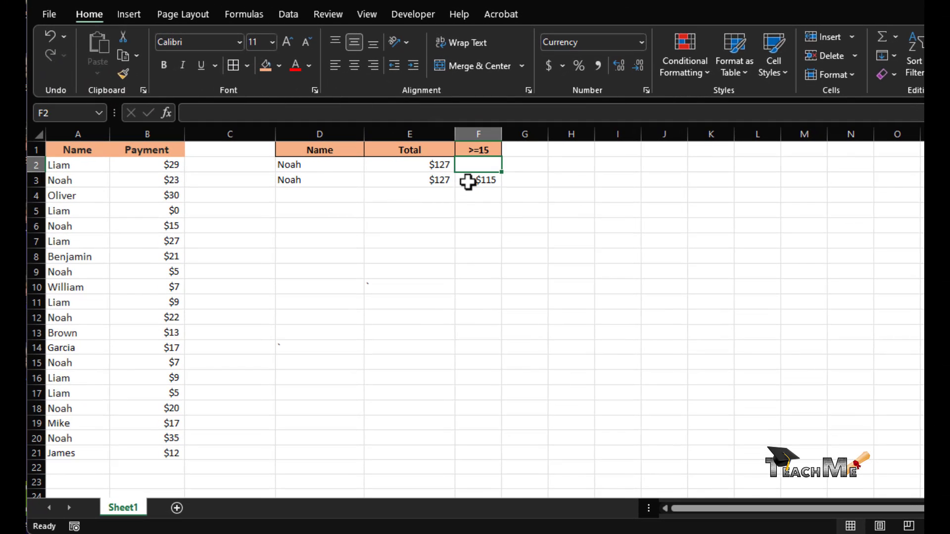
click(165, 227)
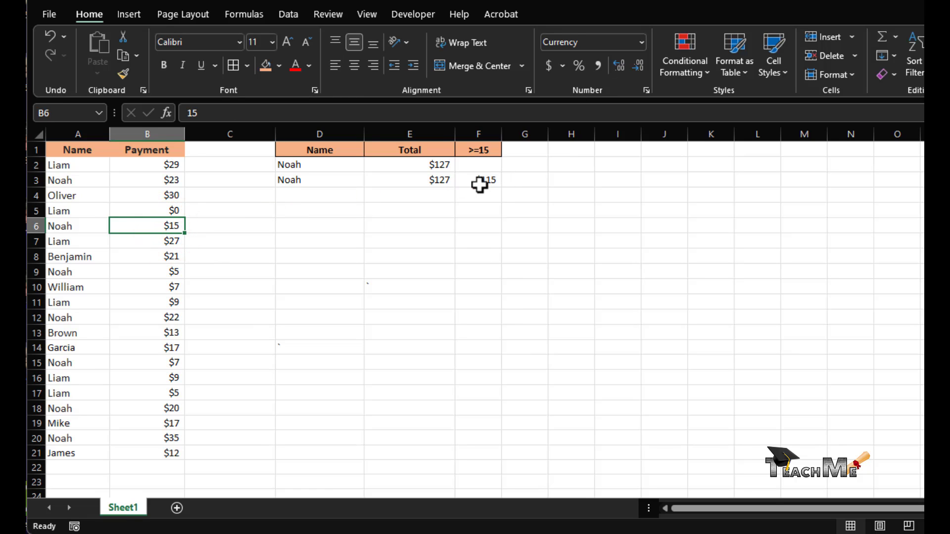
Step: Replace the F1 reference in cell F3's SUMIFS formula with the literal criterion ">15"
click(479, 185)
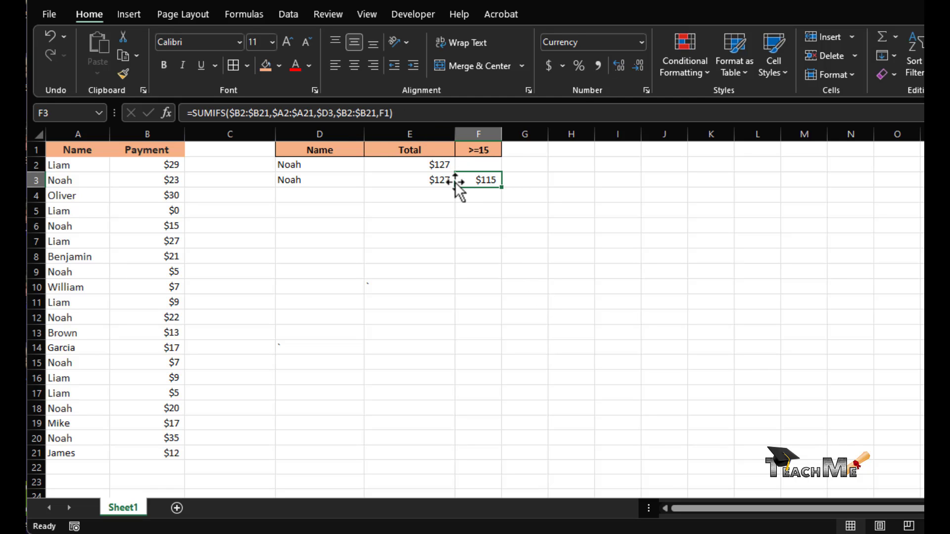
double_click(482, 180)
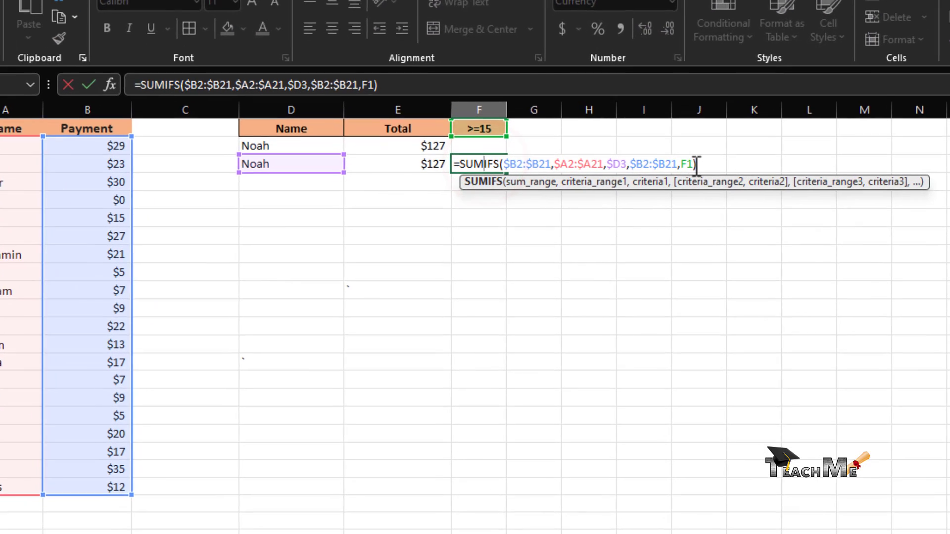
click(653, 180)
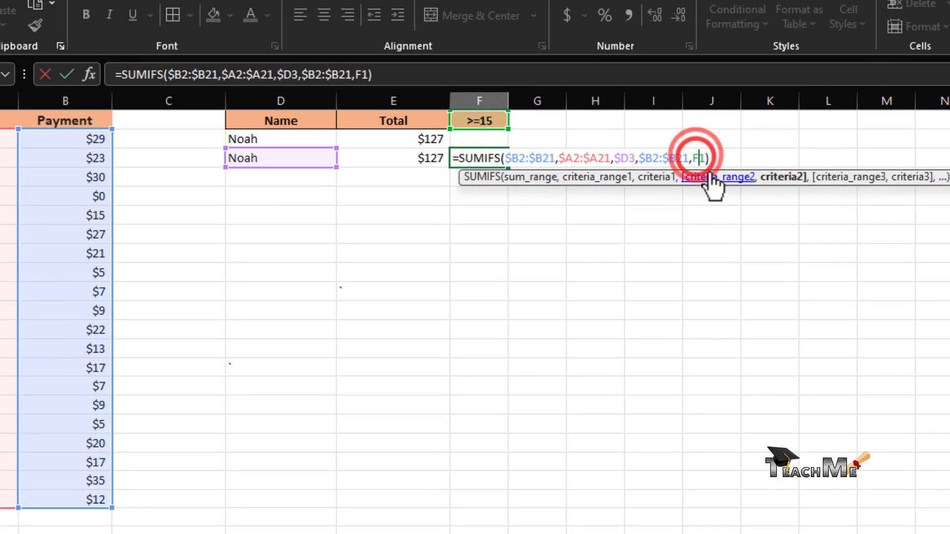
key(Delete)
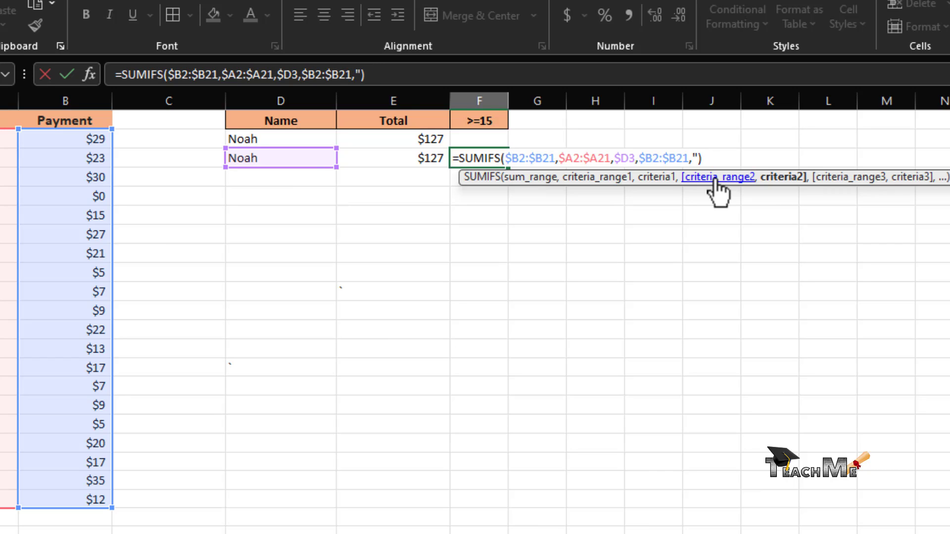
text(15)
key(Return)
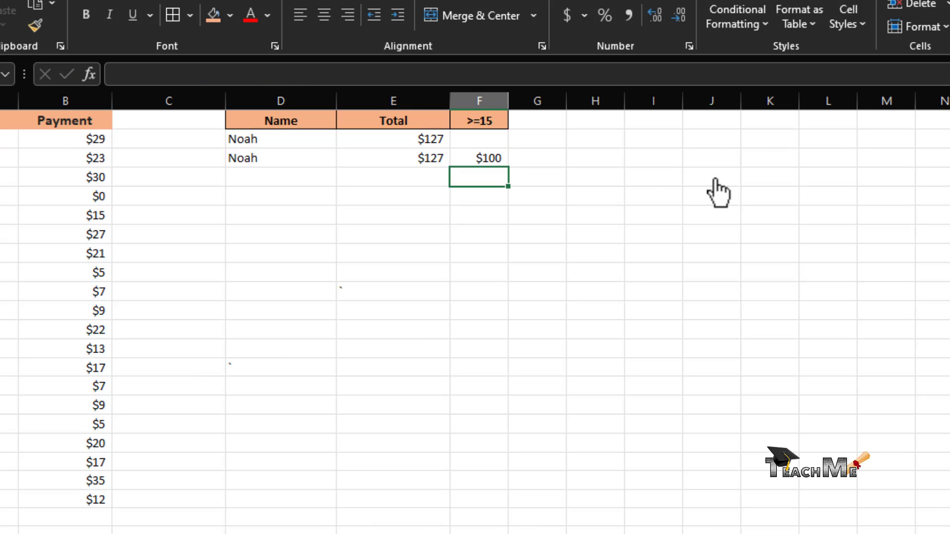
Step: Replace the literal second criterion in cell F3's SUMIFS formula with the absolute reference $F$1
double_click(495, 152)
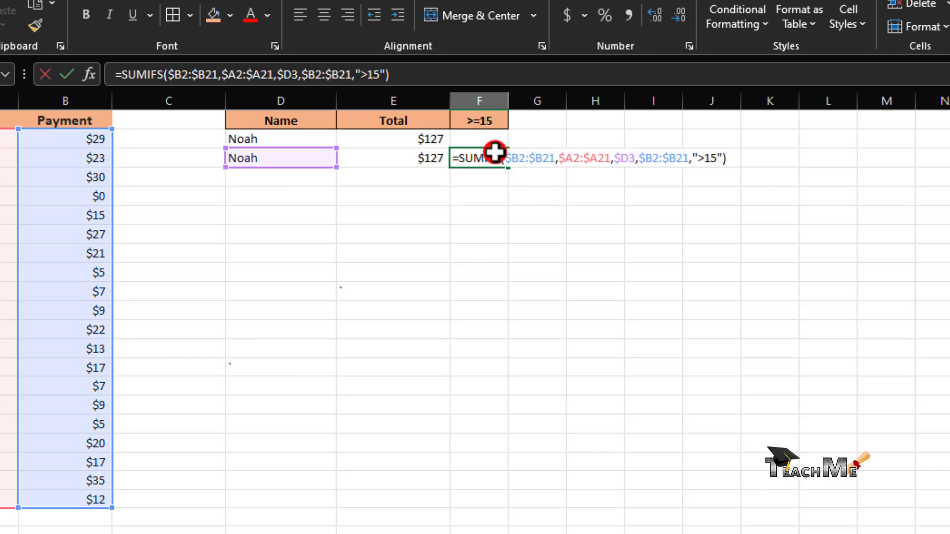
click(710, 157)
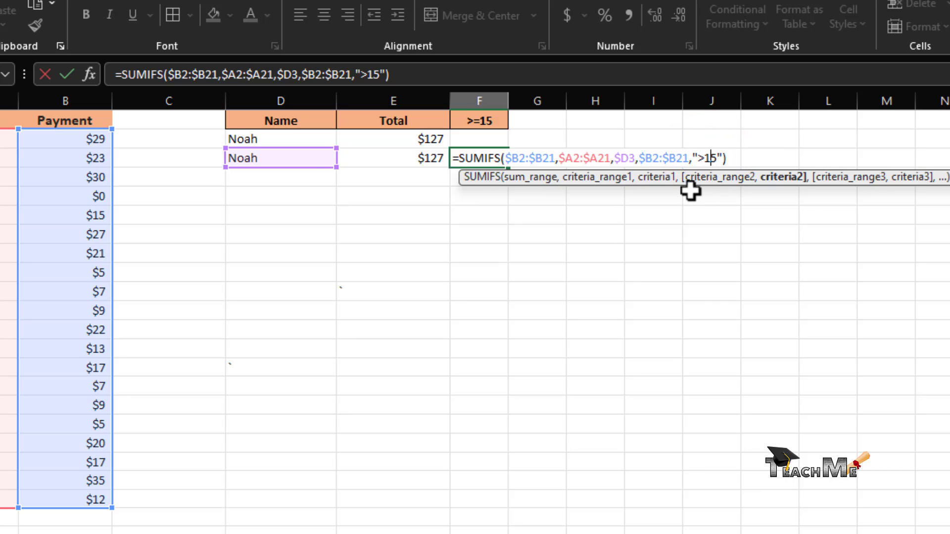
key(BackSpace)
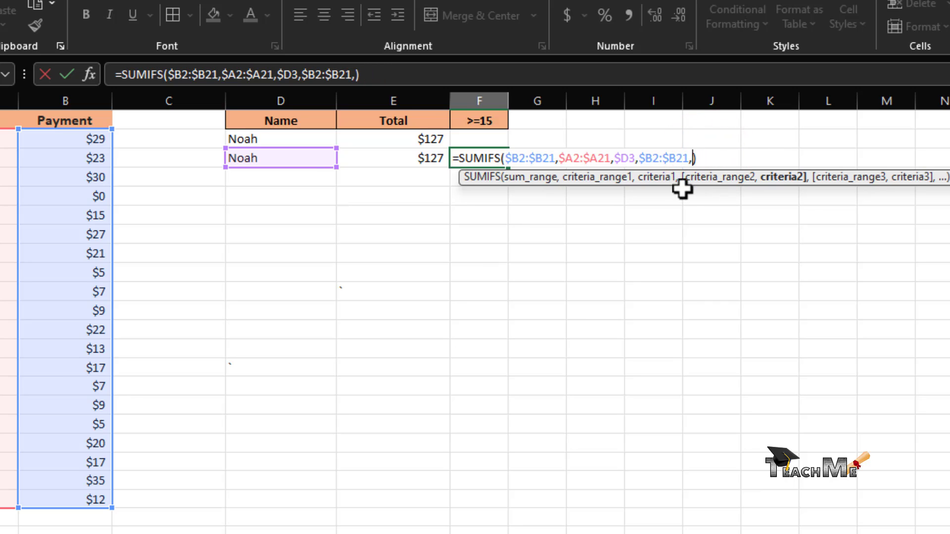
click(483, 120)
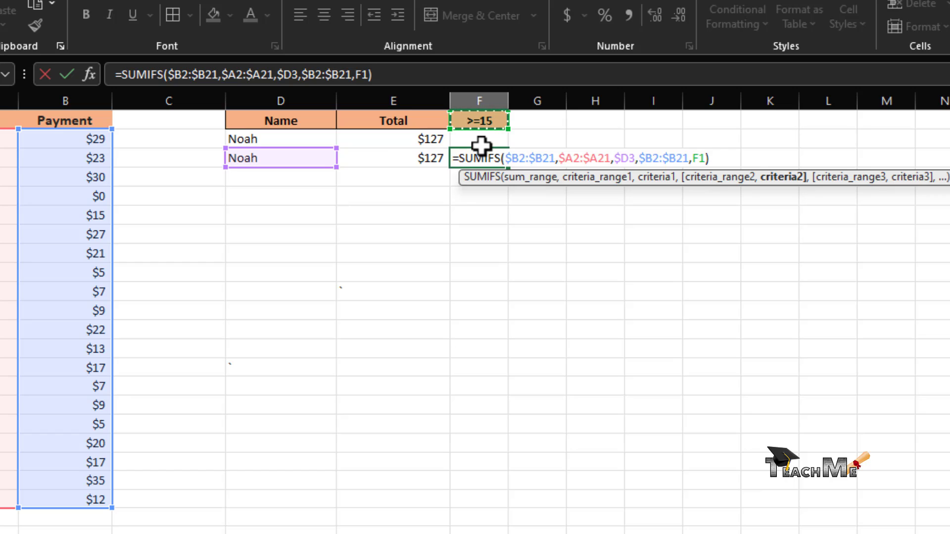
key(F4)
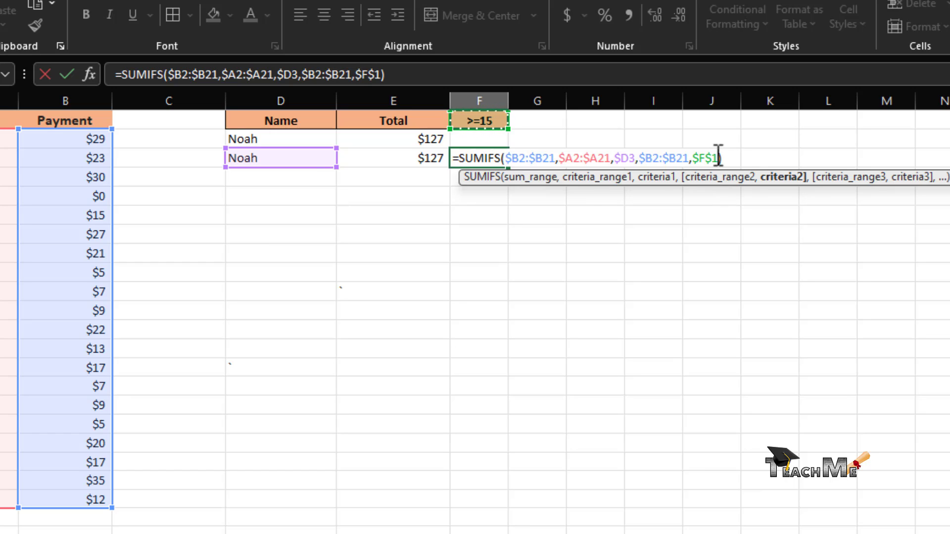
key(Return)
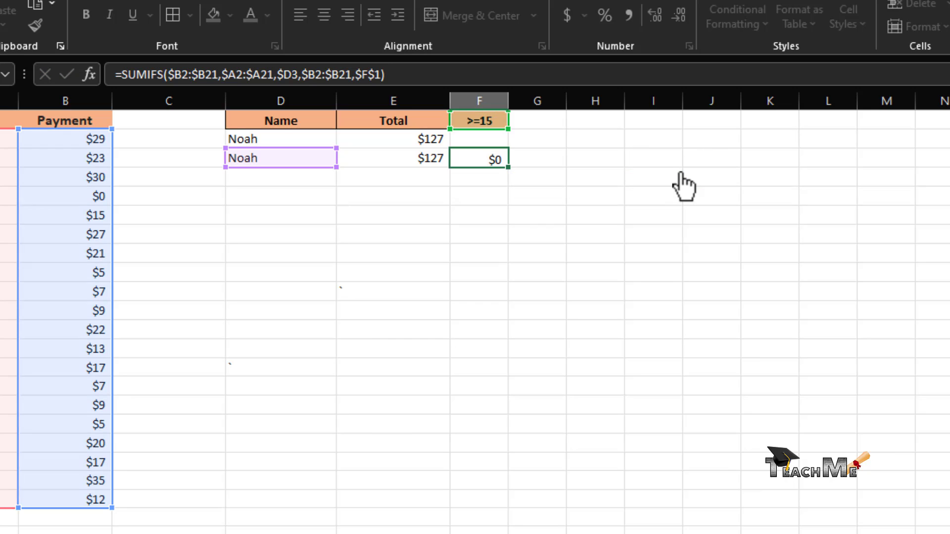
Step: Fill the formulas in E3:F3 down to row 4
drag(397, 159, 503, 180)
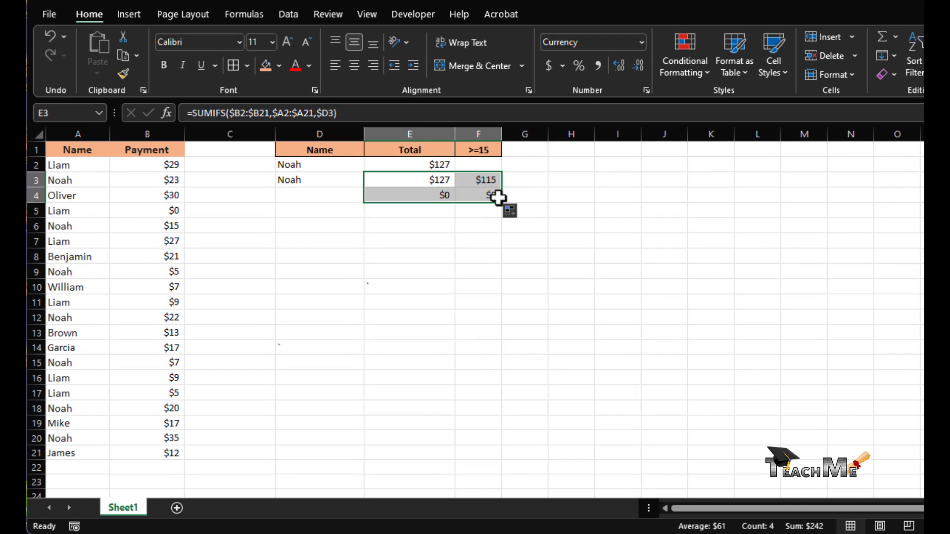
click(432, 258)
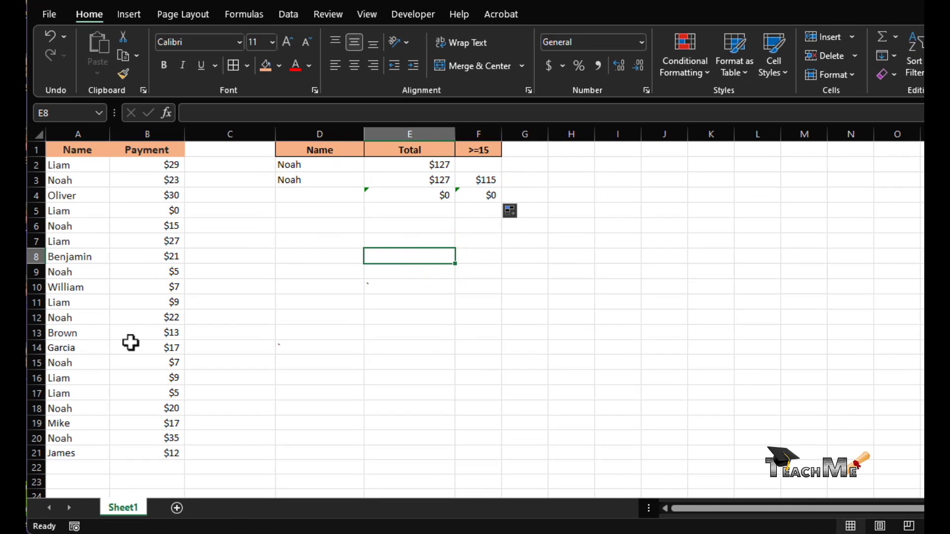
Step: Copy the name from cell A16 into cell D4 of the summary table
click(68, 302)
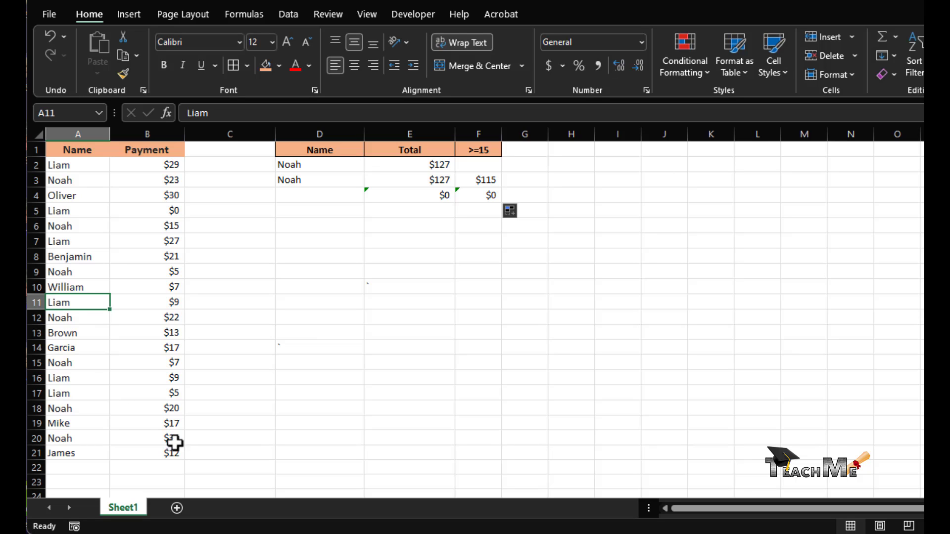
click(170, 406)
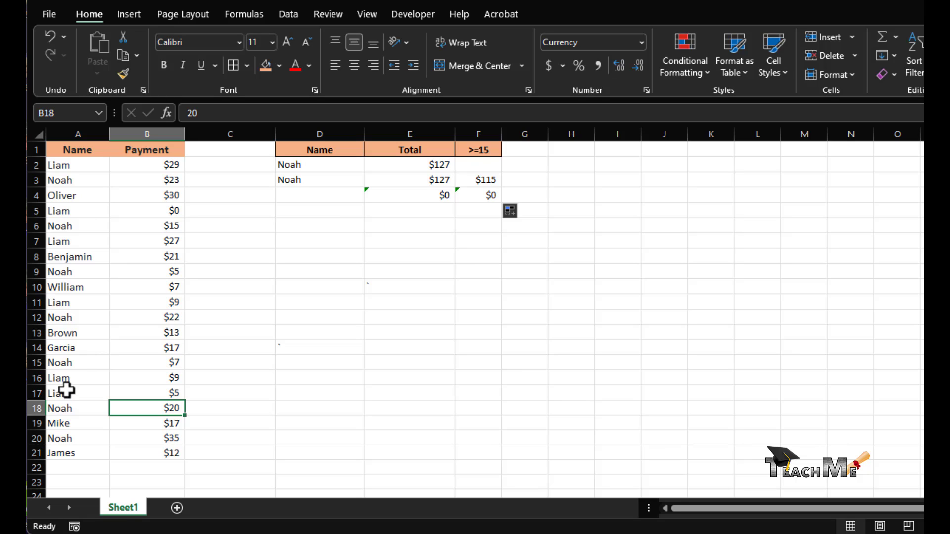
key(ctrl+c)
key(Escape)
click(74, 379)
key(ctrl+c)
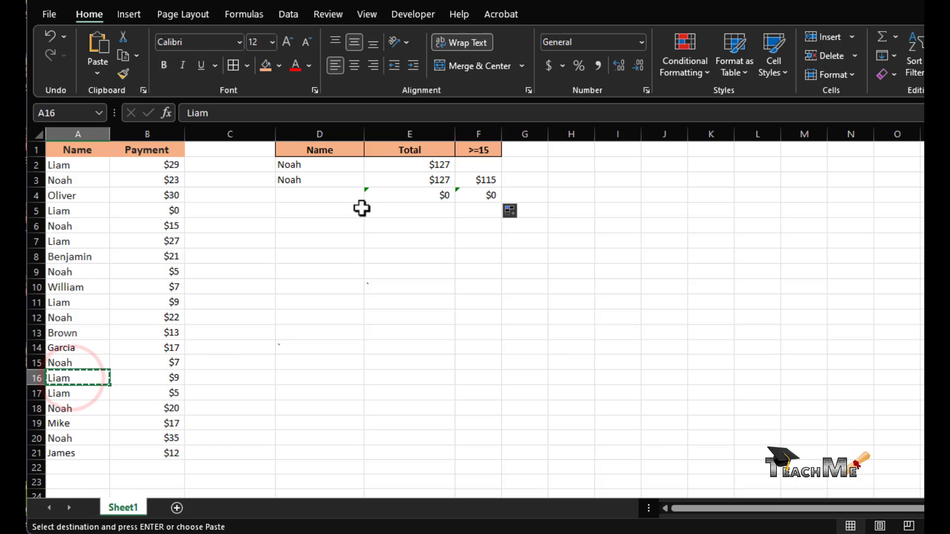
click(358, 197)
key(ctrl+v)
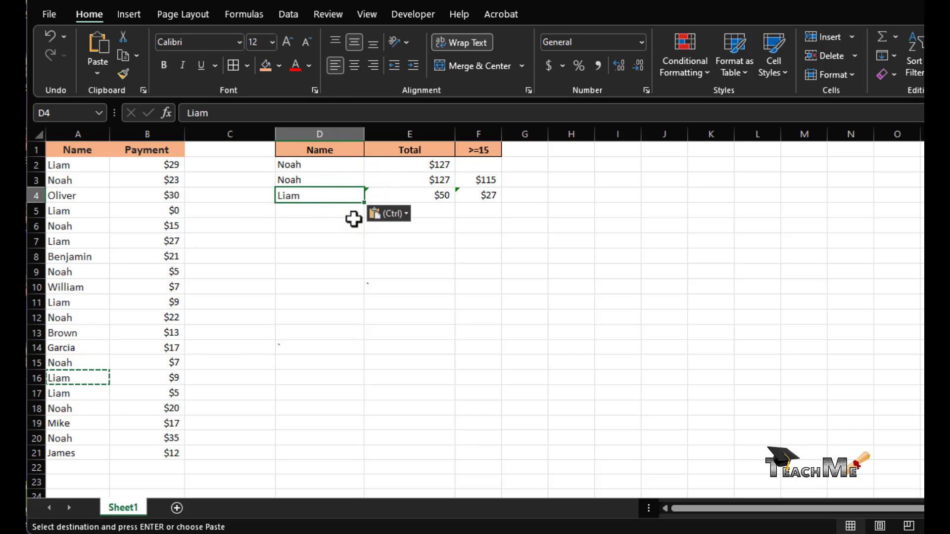
key(Escape)
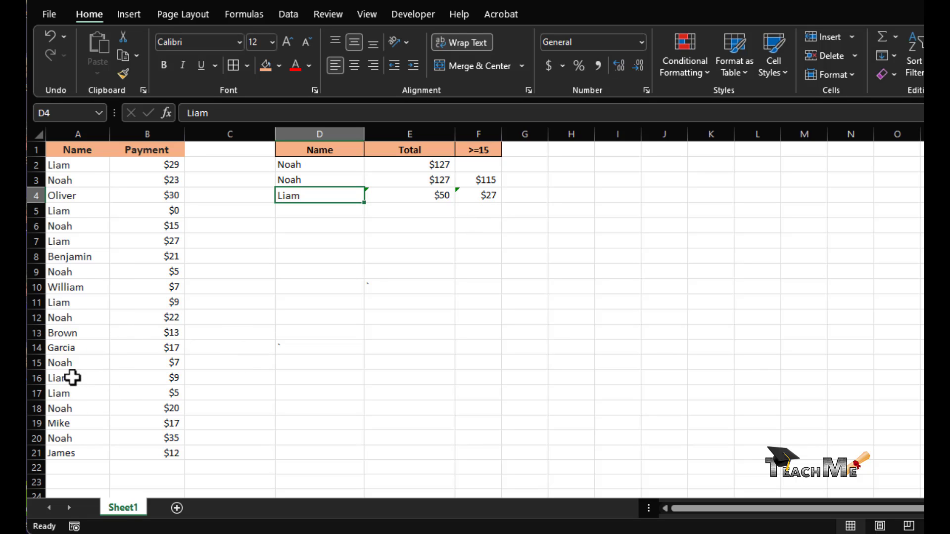
Step: Correct the start of the sum range in cell F4's SUMIFS formula to the fully locked $B$2
drag(72, 377, 146, 386)
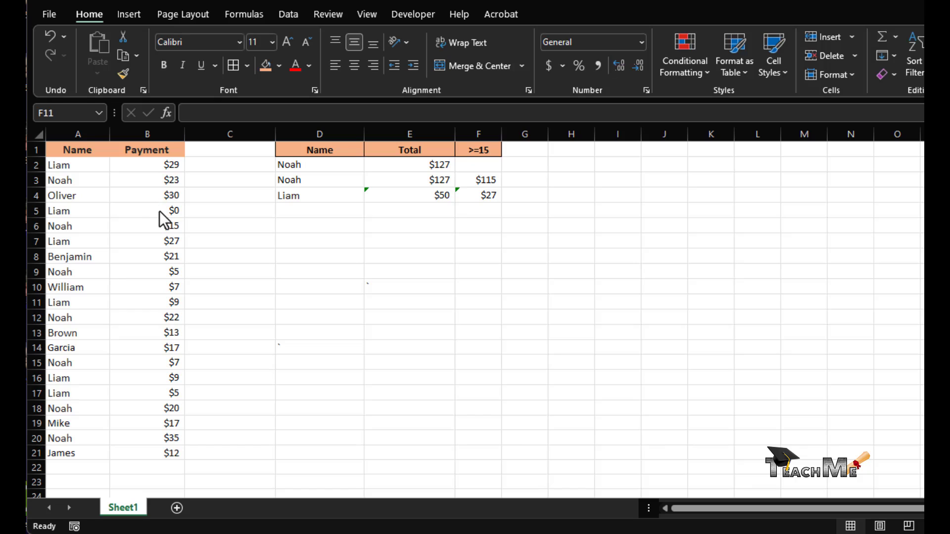
click(170, 239)
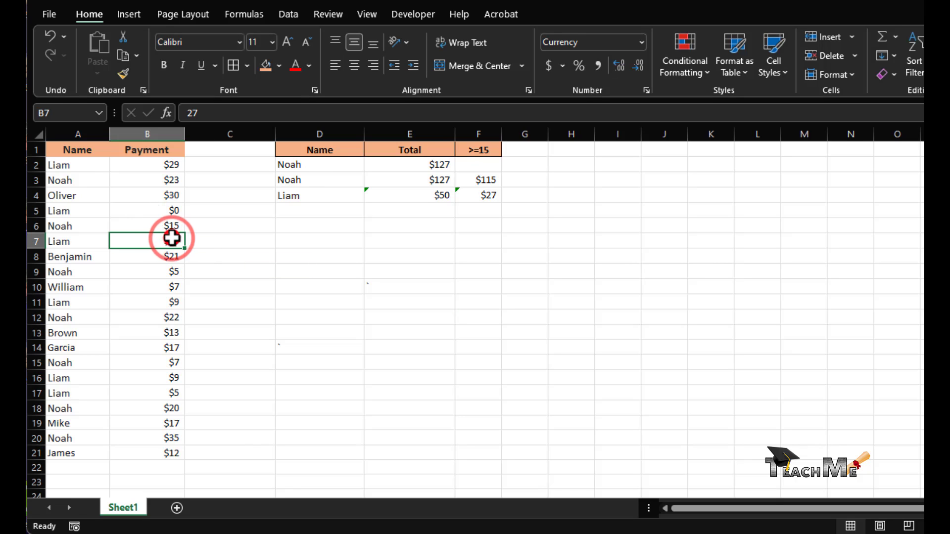
click(177, 167)
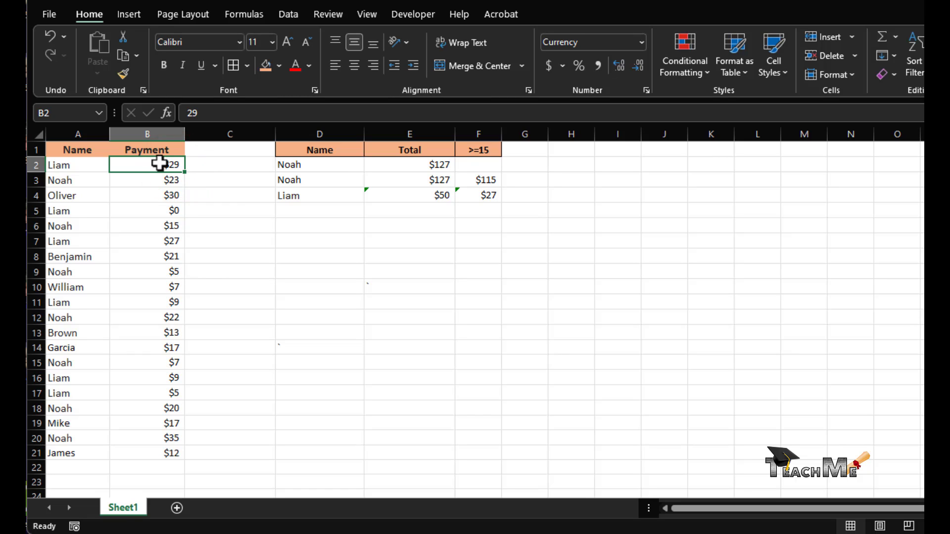
click(476, 194)
click(418, 113)
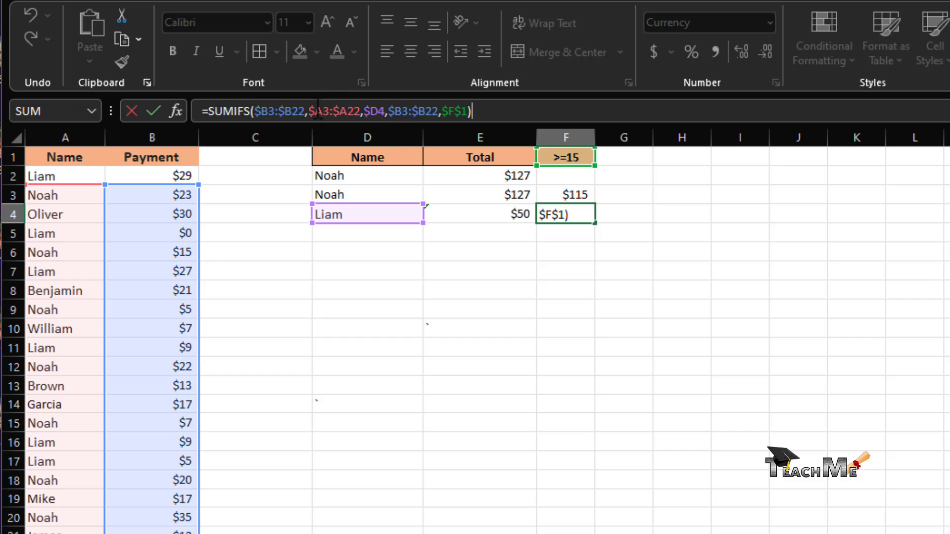
click(268, 112)
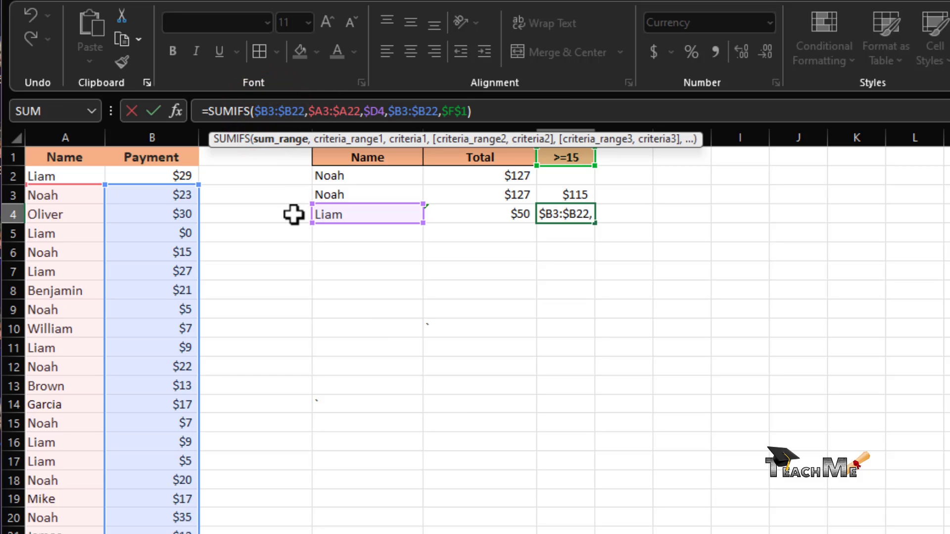
text($)
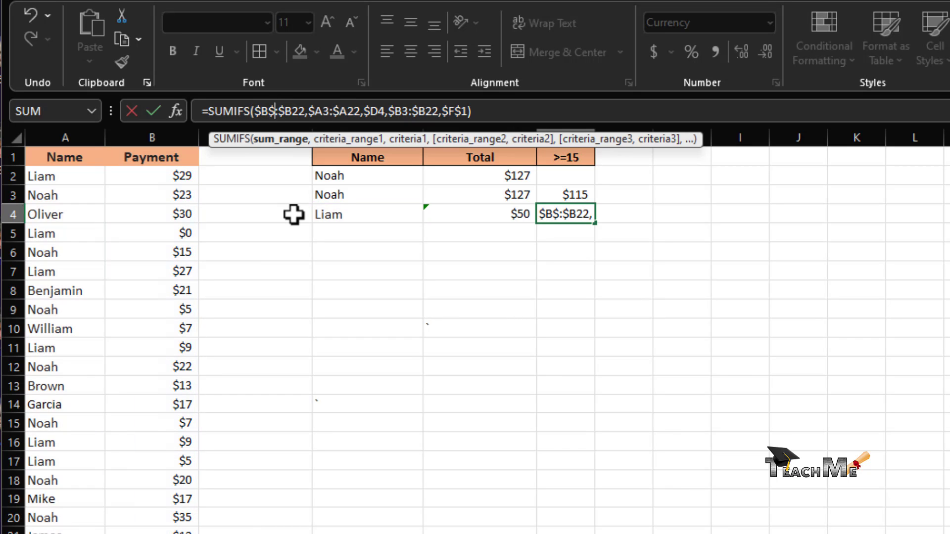
text(2)
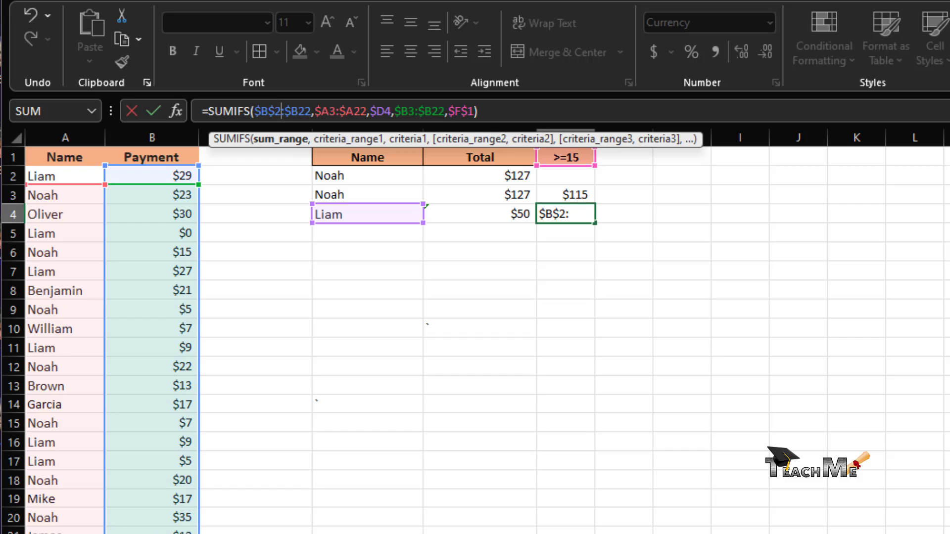
Step: Correct the start of the first criteria range in cell F4's SUMIFS formula to the fully locked $A$2
click(327, 109)
text(@)
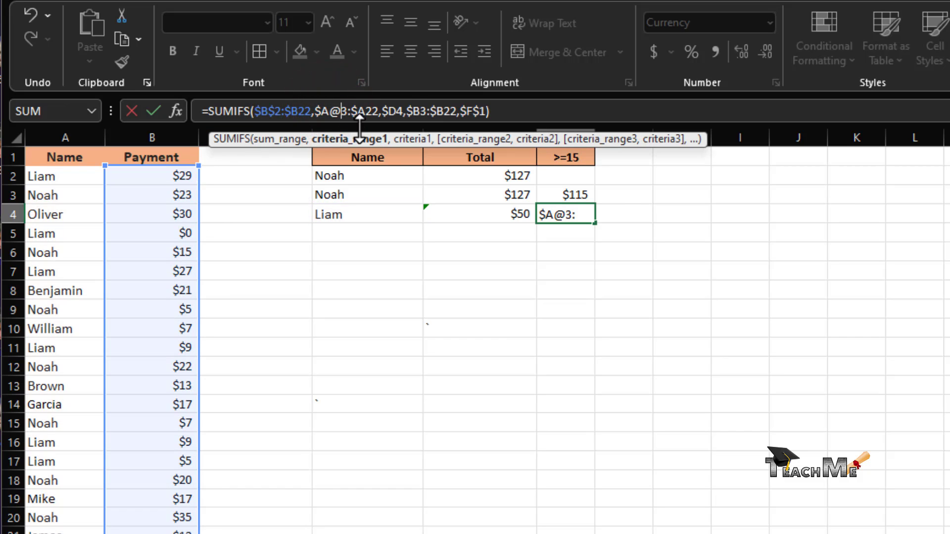
key(BackSpace)
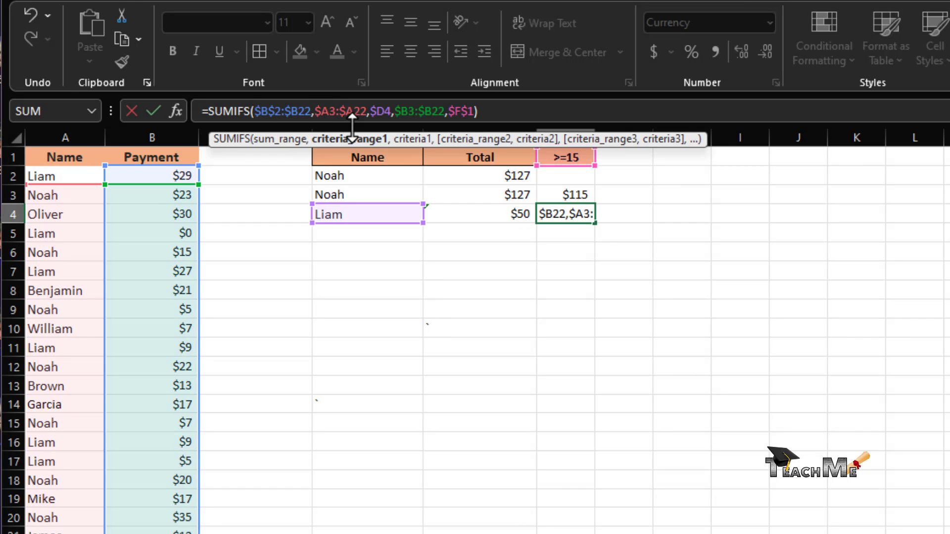
text($)
key(Delete)
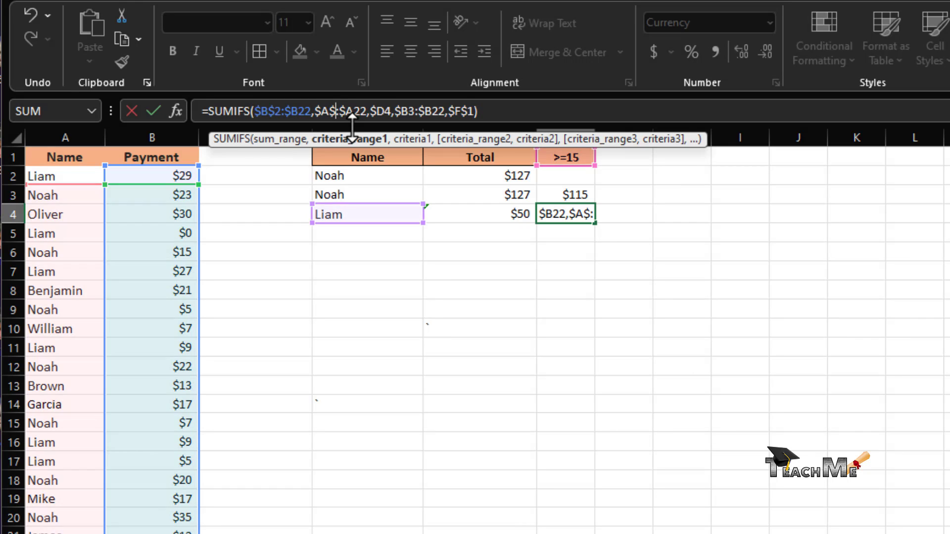
text(2)
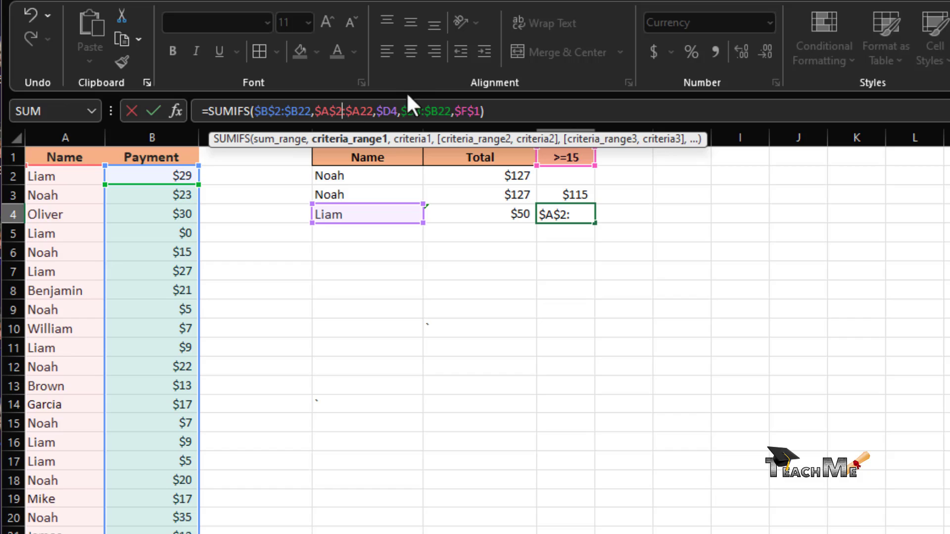
Step: Correct the start of the second criteria range in cell F4's SUMIFS formula to the fully locked $B$2 and commit the formula
click(421, 111)
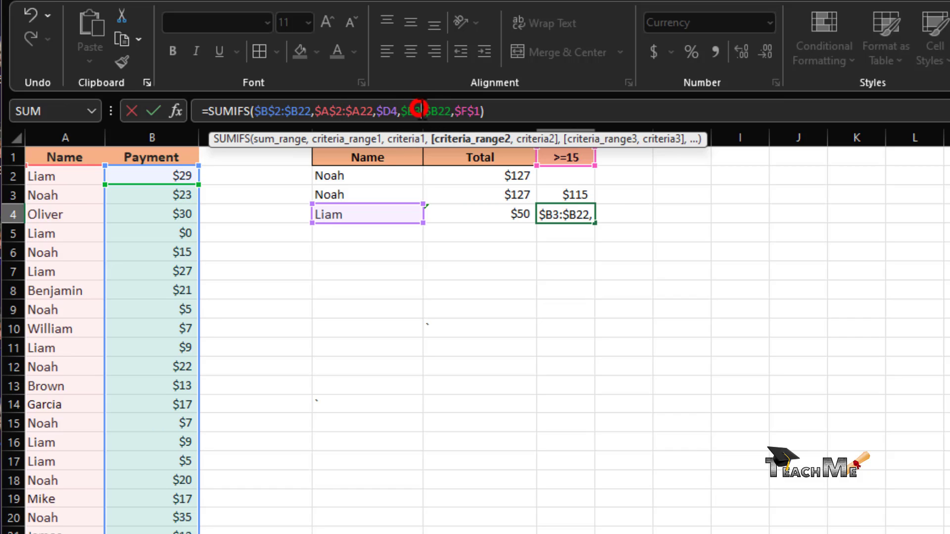
text($)
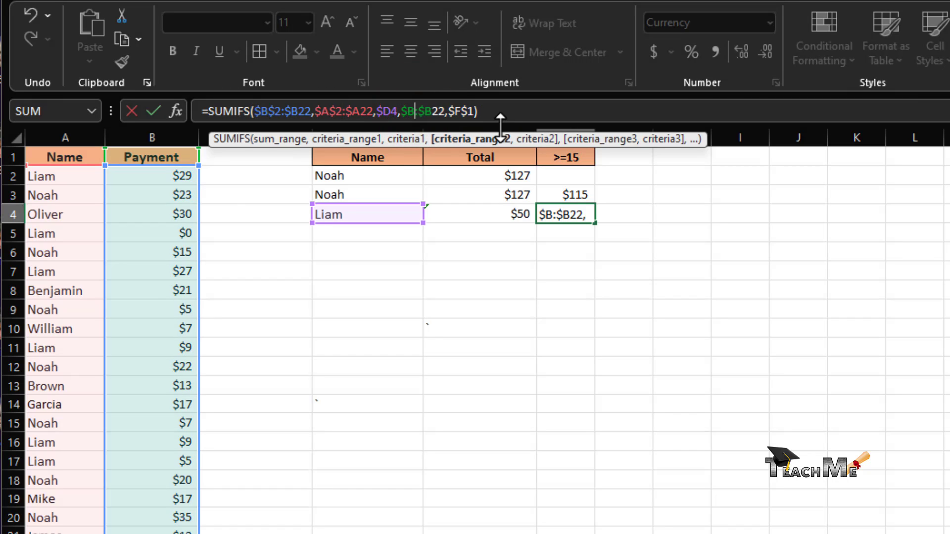
key(Delete)
text(2)
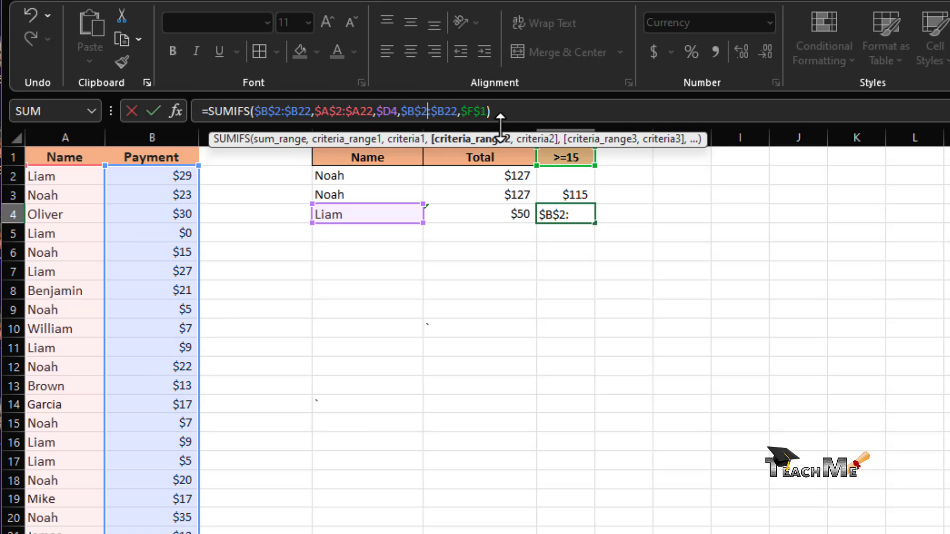
key(Return)
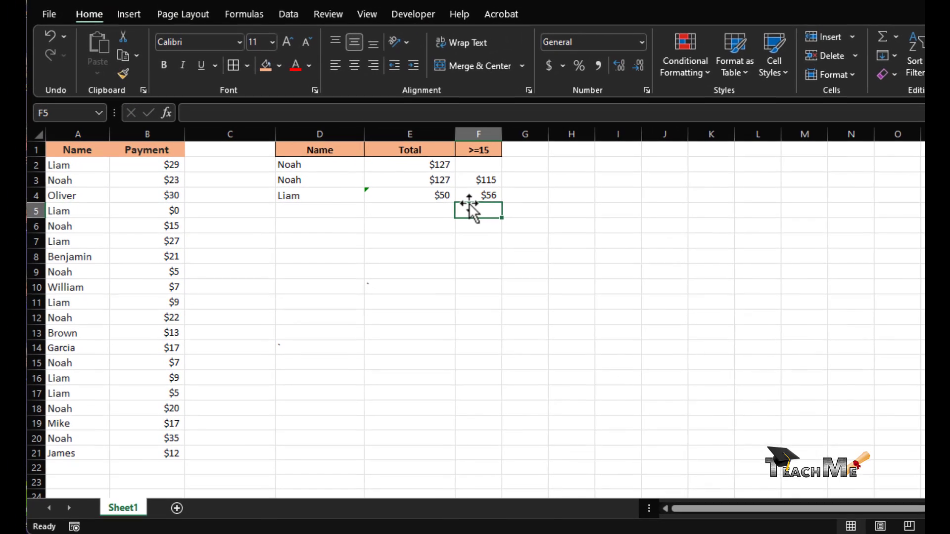
click(482, 194)
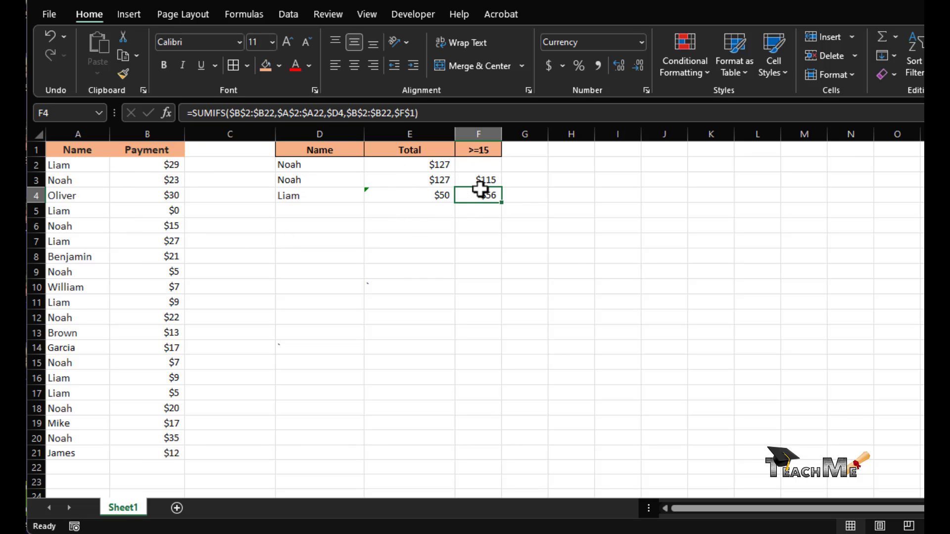
Step: Copy the summary row D4:F4 with its formulas into row 5
drag(308, 196, 484, 192)
key(ctrl+c)
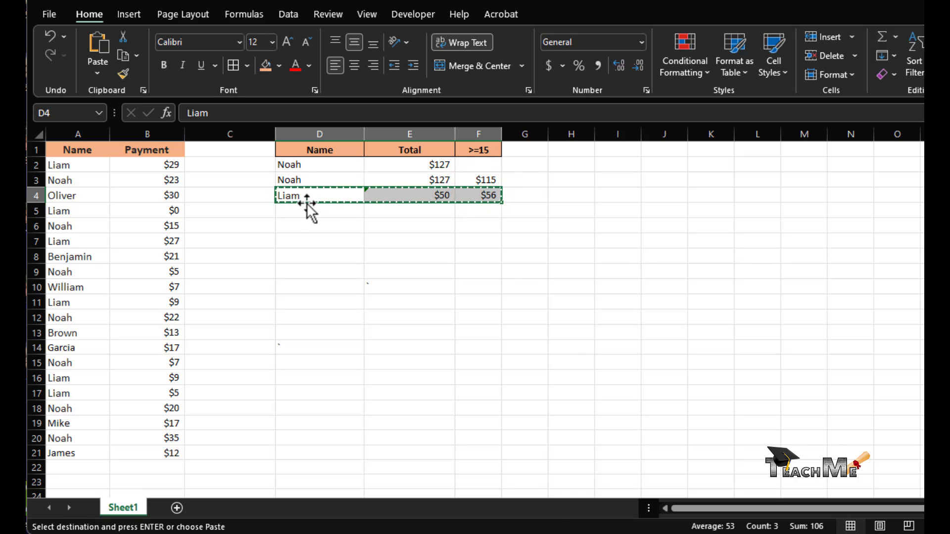
click(320, 210)
key(ctrl+v)
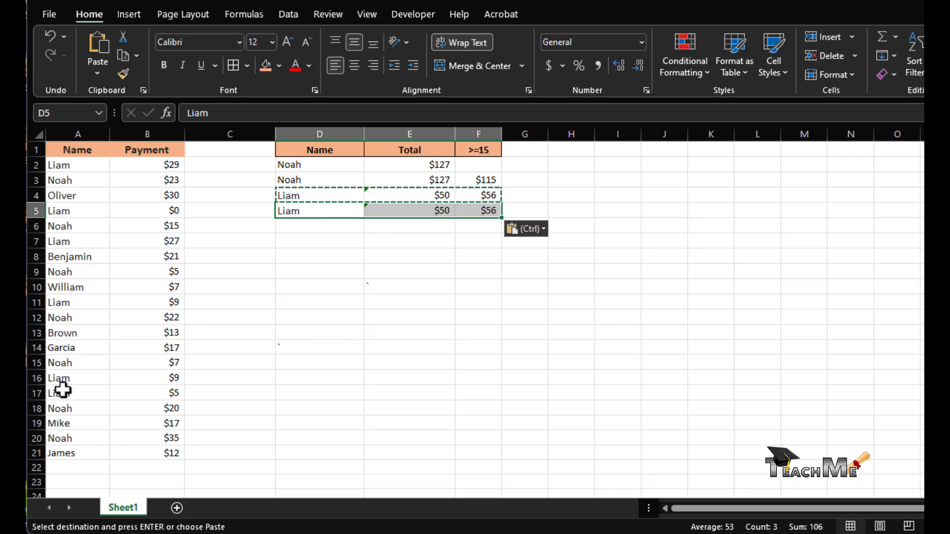
Step: Replace the name in cell D5 of the summary table with the name copied from cell A19
click(69, 425)
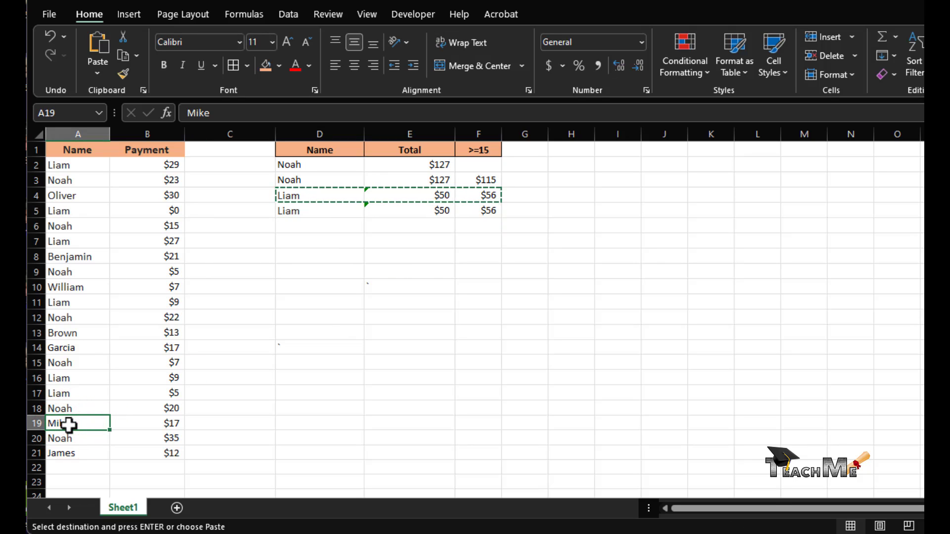
key(ctrl+c)
click(298, 212)
key(ctrl+v)
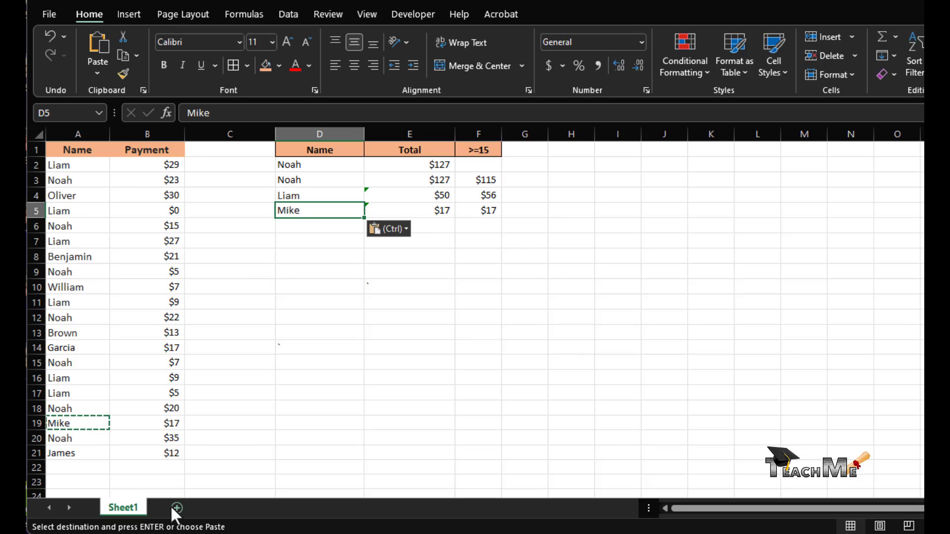
Step: Add a payment record in row 22, using the copied A19 name in A22 and a payment of 50 in B22
click(63, 467)
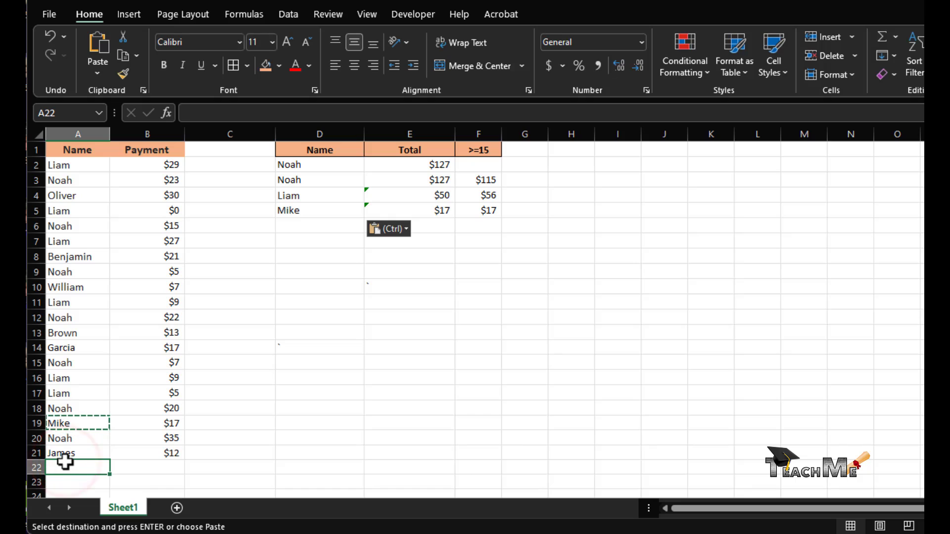
key(ctrl+v)
click(163, 463)
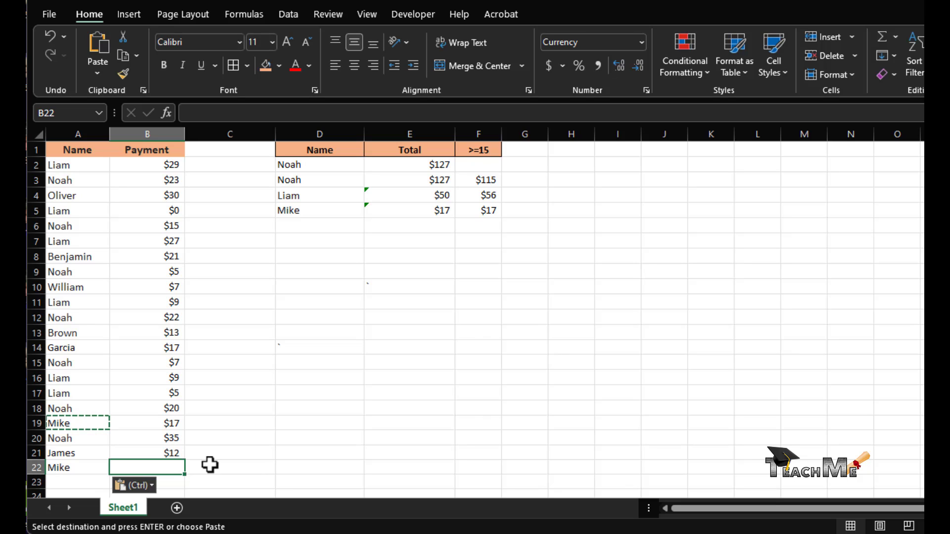
text(50)
key(Return)
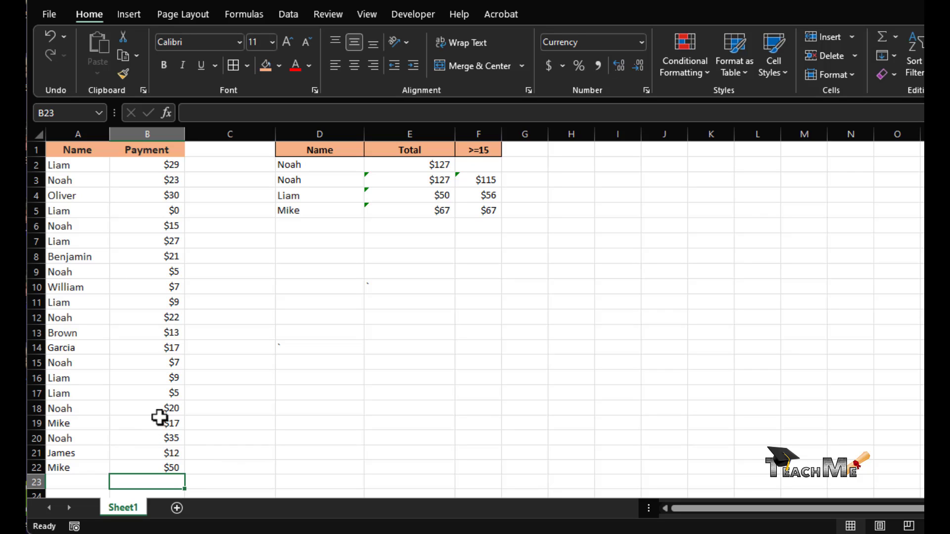
Step: Change the payment in cell B19 to 14, below the >=15 criterion
click(160, 423)
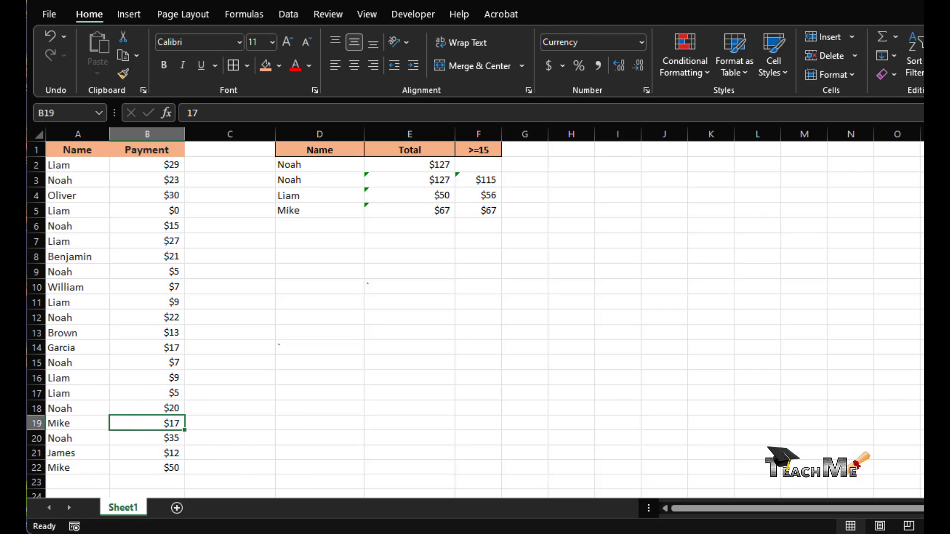
text(14)
key(Return)
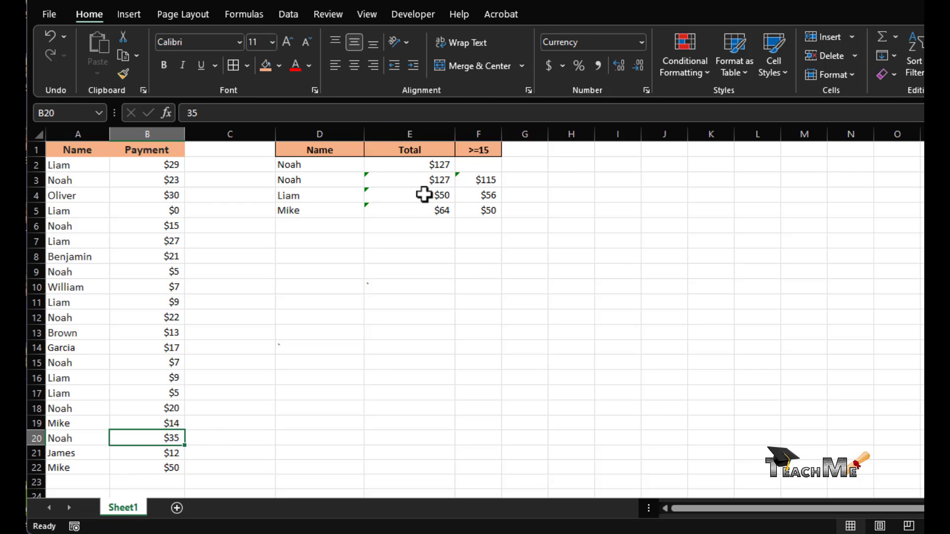
Step: Open cell F5's SUMIFS formula for editing at its last criterion reference, $F$1
click(489, 210)
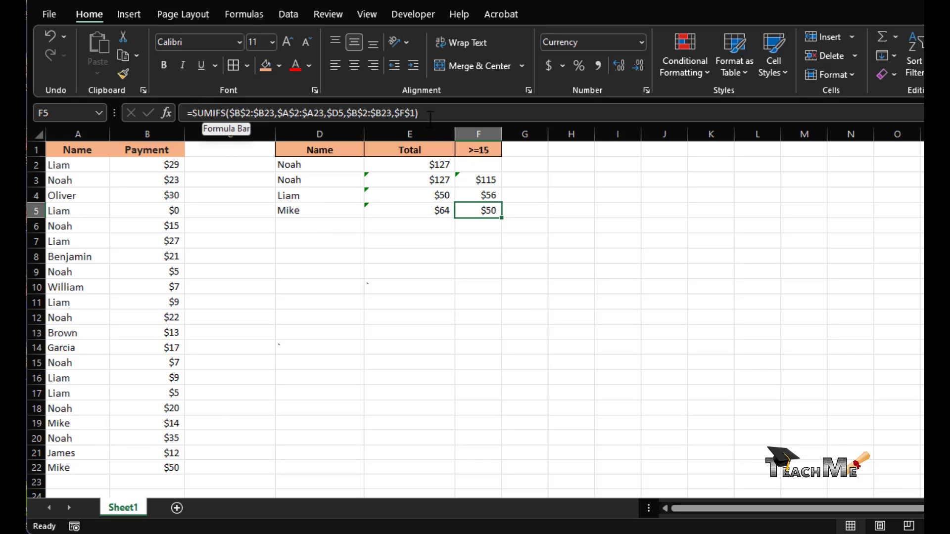
click(481, 216)
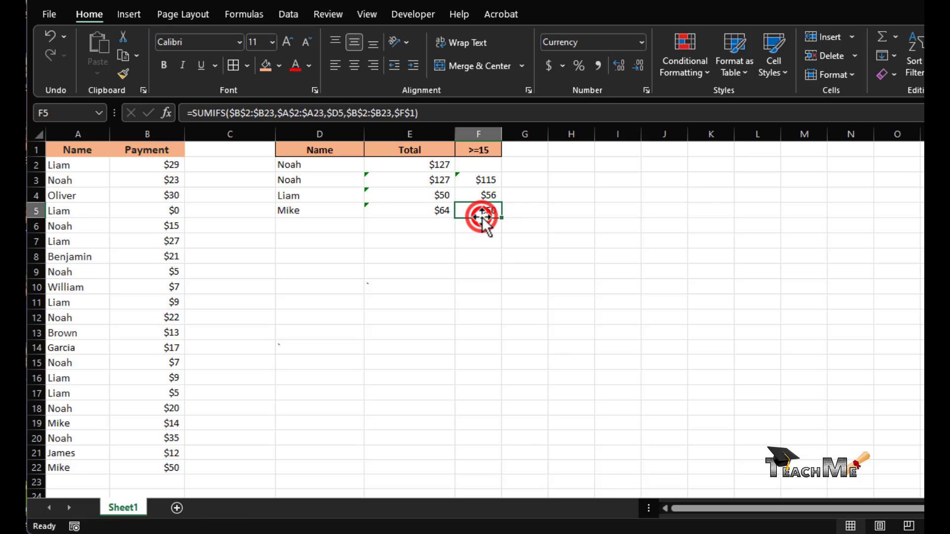
double_click(481, 213)
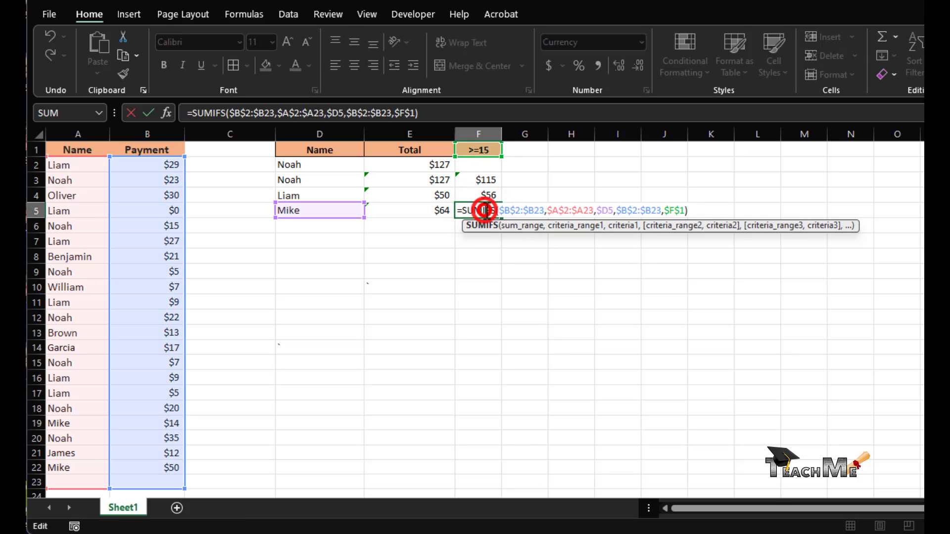
click(684, 210)
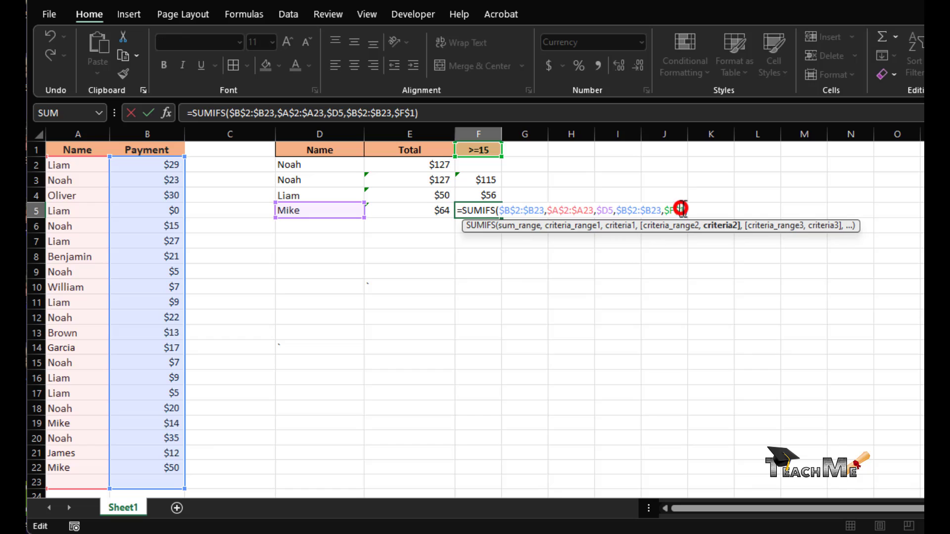